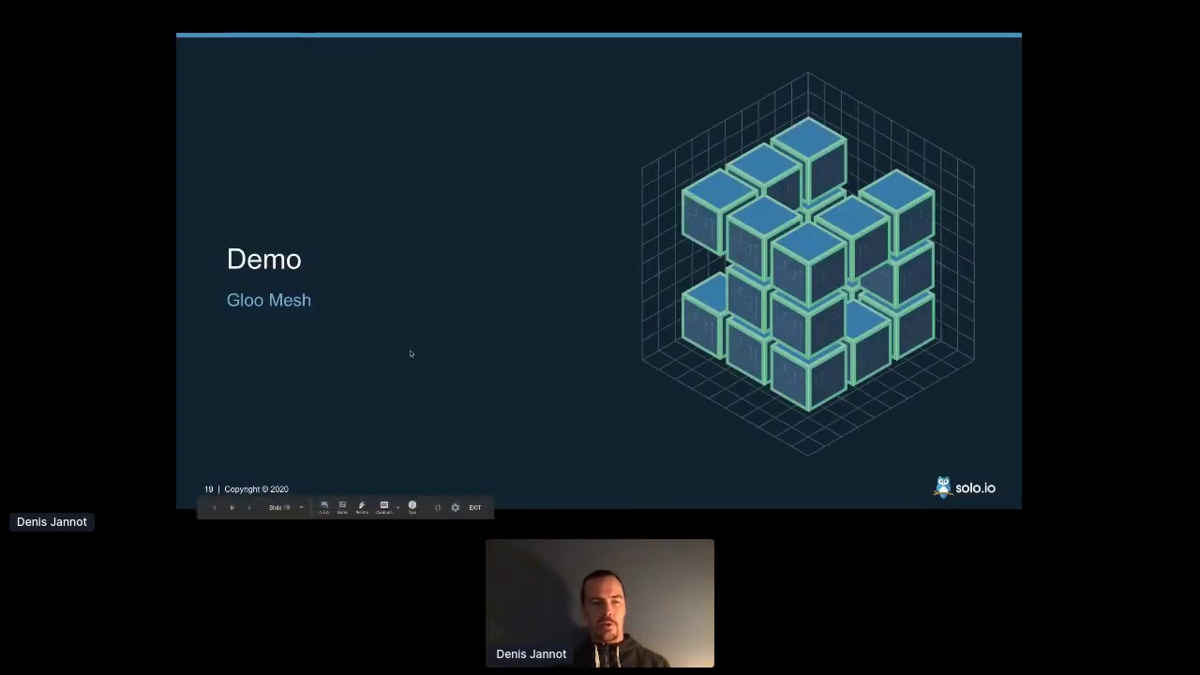
Exit the slideshow and switch to the remote desktop showing the Bookinfo product page
key(Escape)
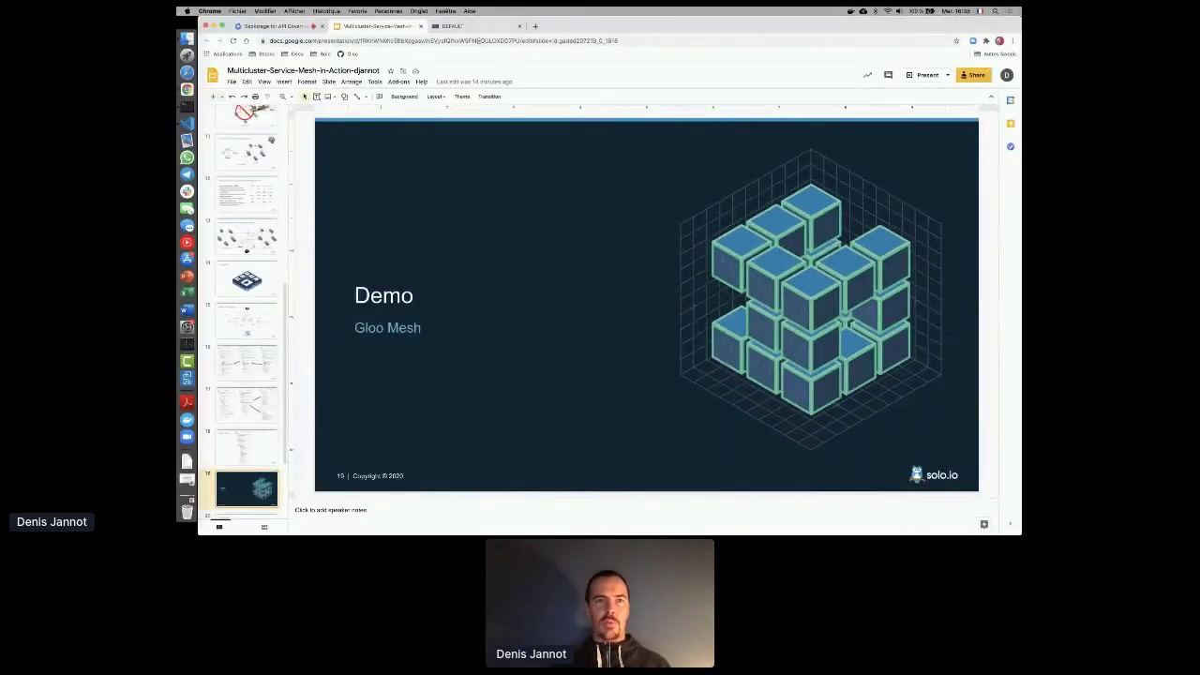
click(478, 26)
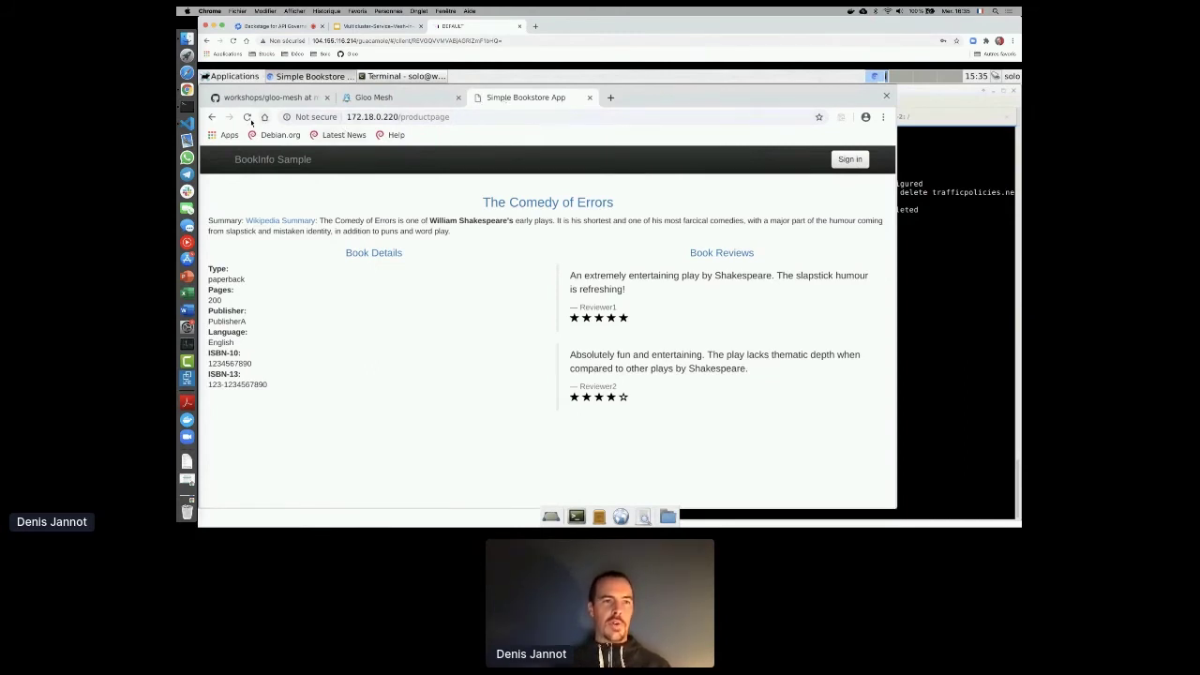
Reload the Bookinfo product page four times to compare the reviews versions
click(247, 117)
click(247, 117)
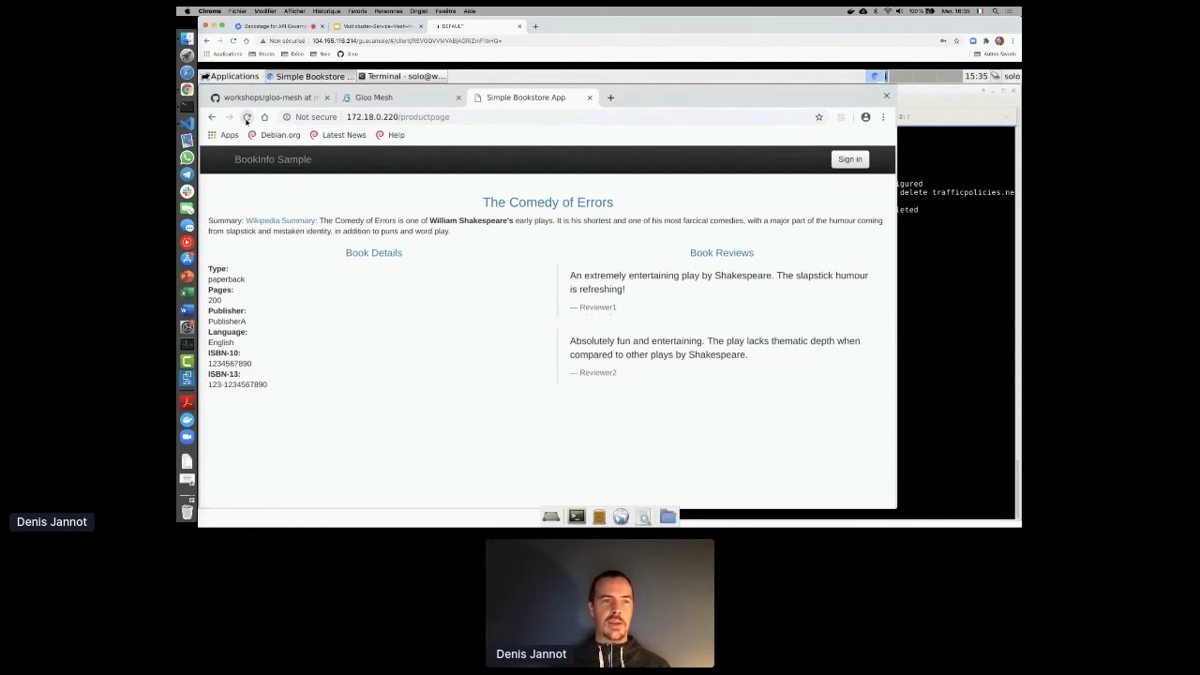
click(247, 118)
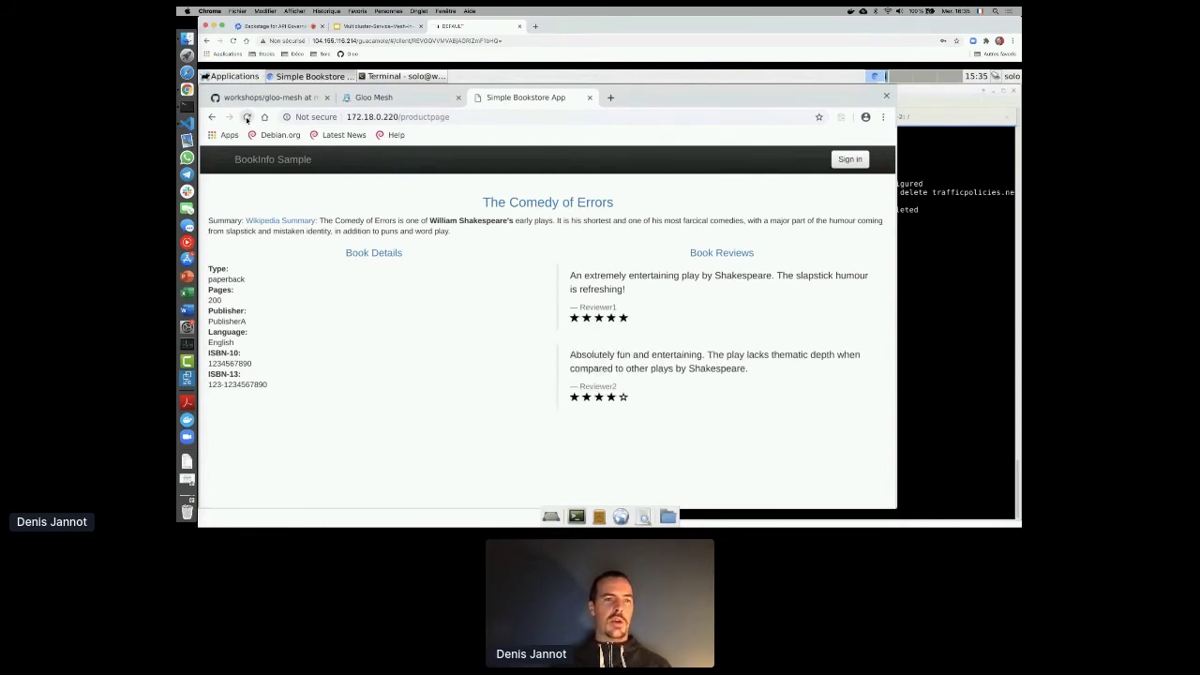
click(246, 118)
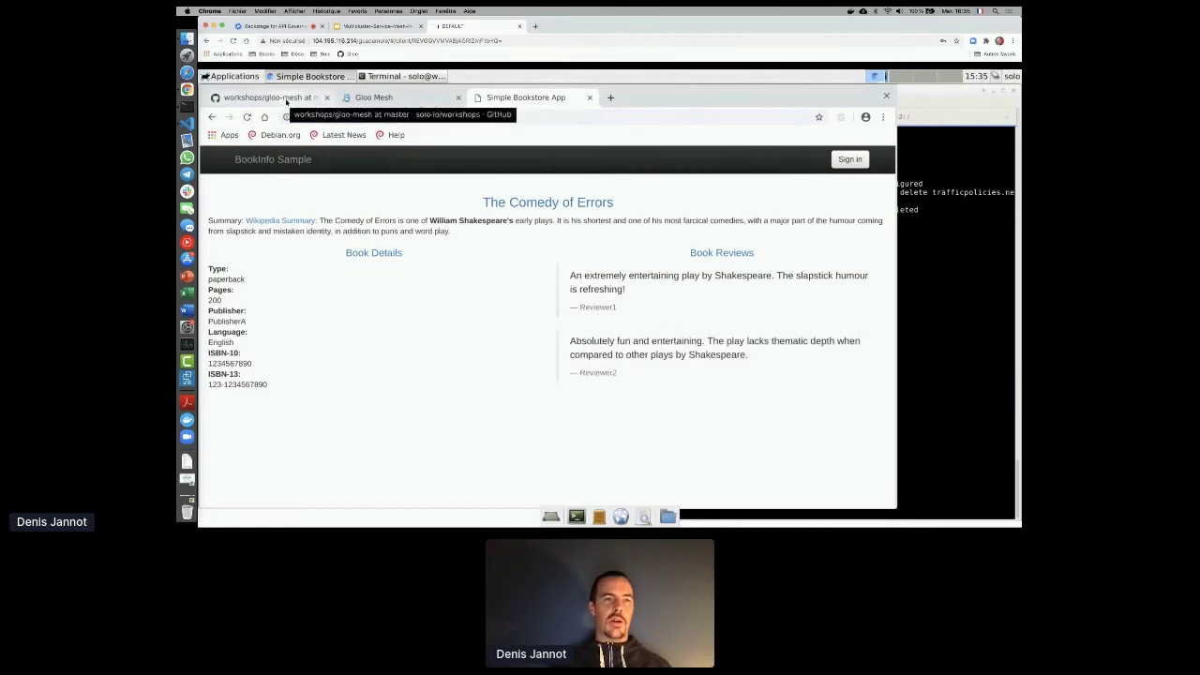
Copy the TrafficPolicy YAML snippet from the GitHub workshop guide
click(281, 97)
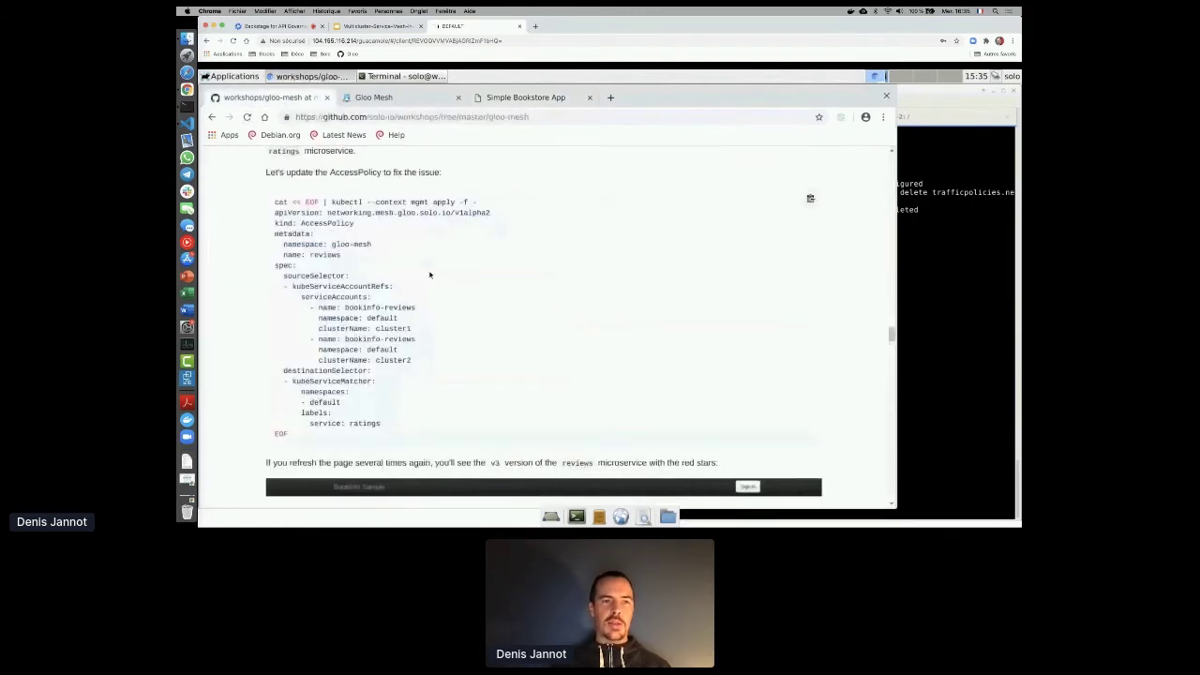
scroll(429, 275, up, 5)
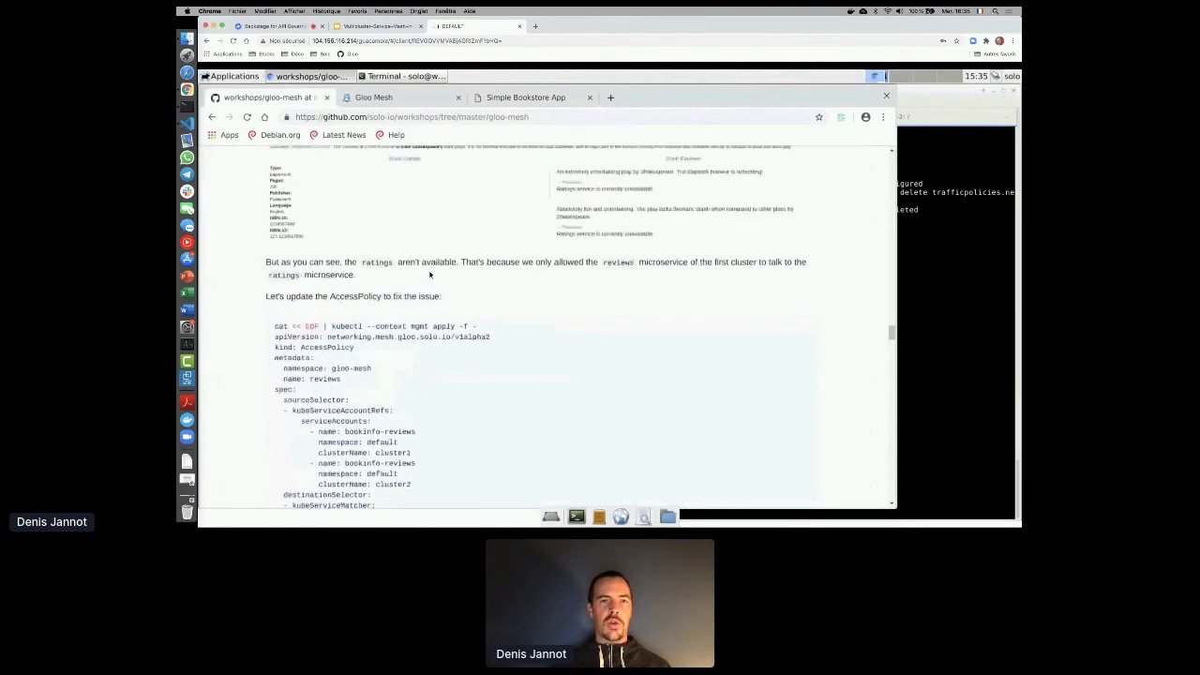
scroll(429, 274, up, 6)
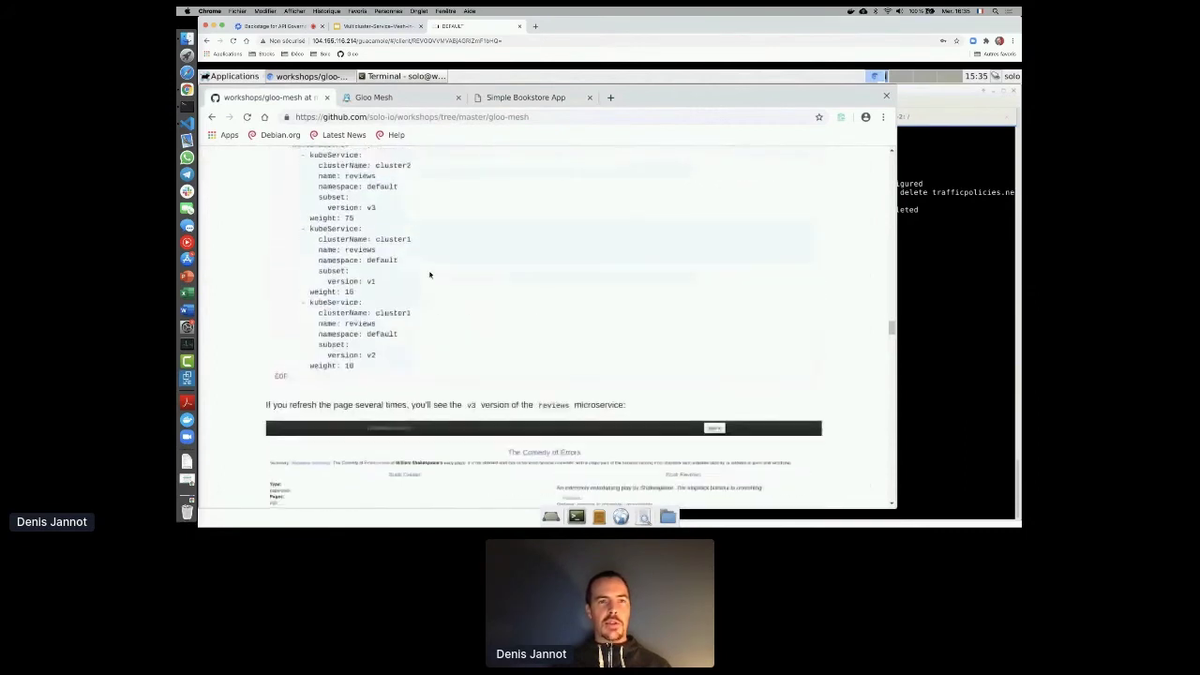
scroll(429, 274, up, 1)
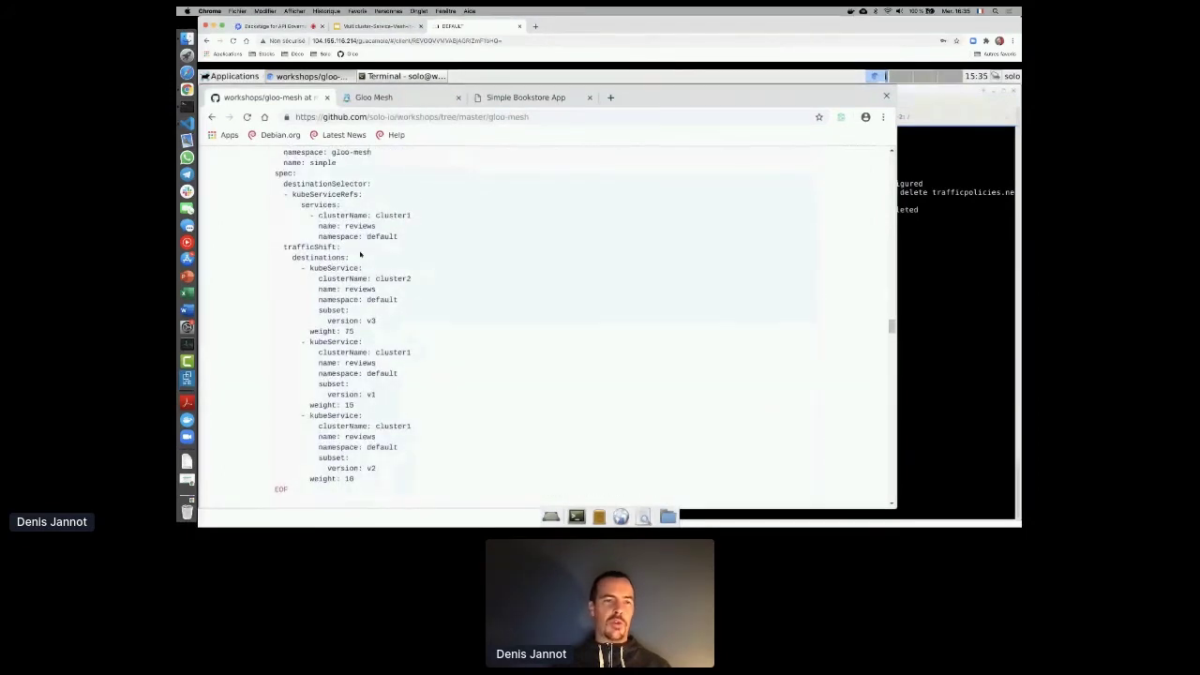
scroll(431, 361, up, 4)
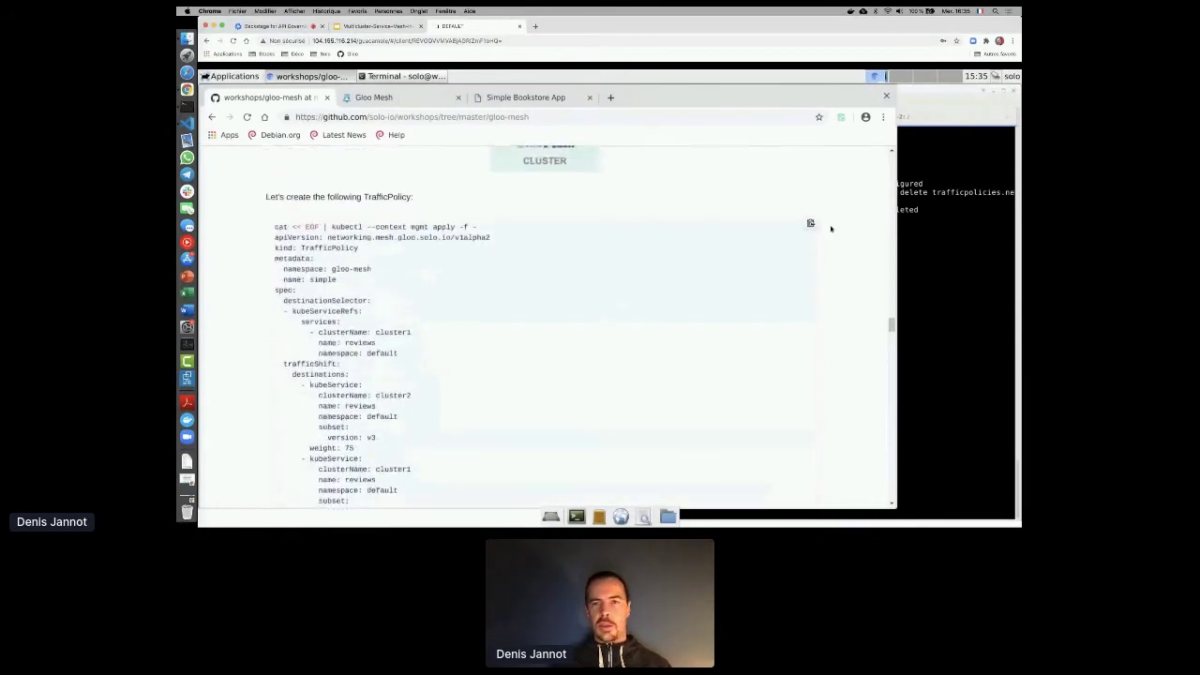
click(811, 225)
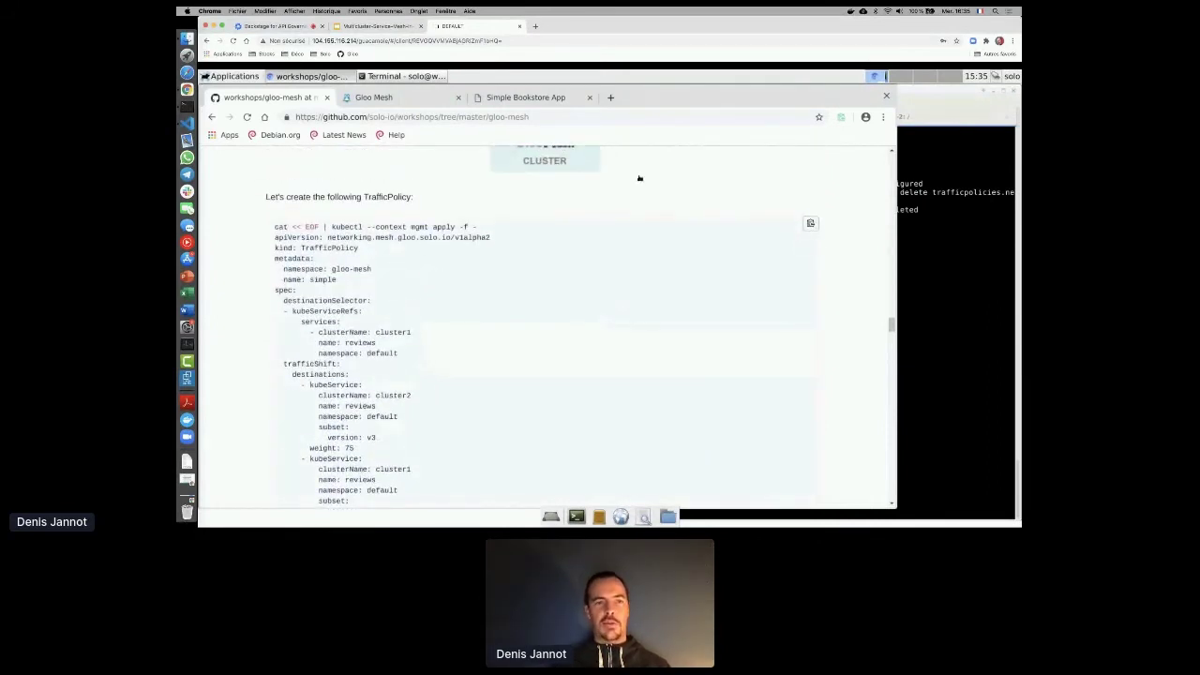
Paste the copied TrafficPolicy into the terminal to create the policy 'simple'
click(925, 153)
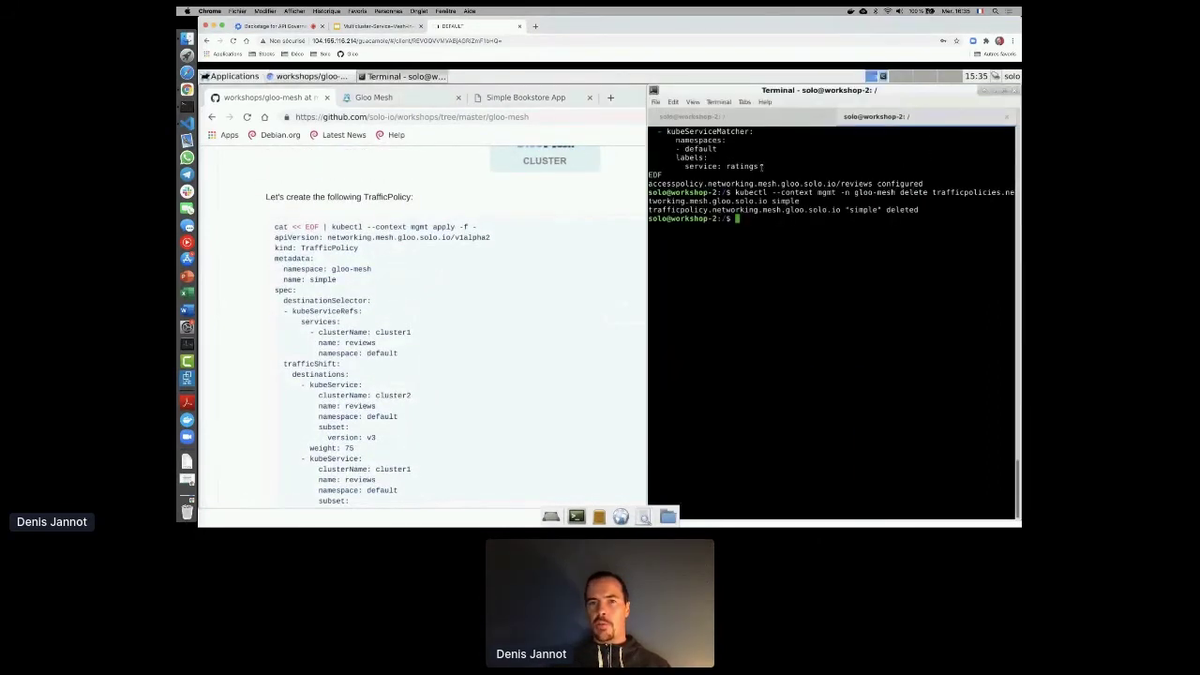
click(672, 101)
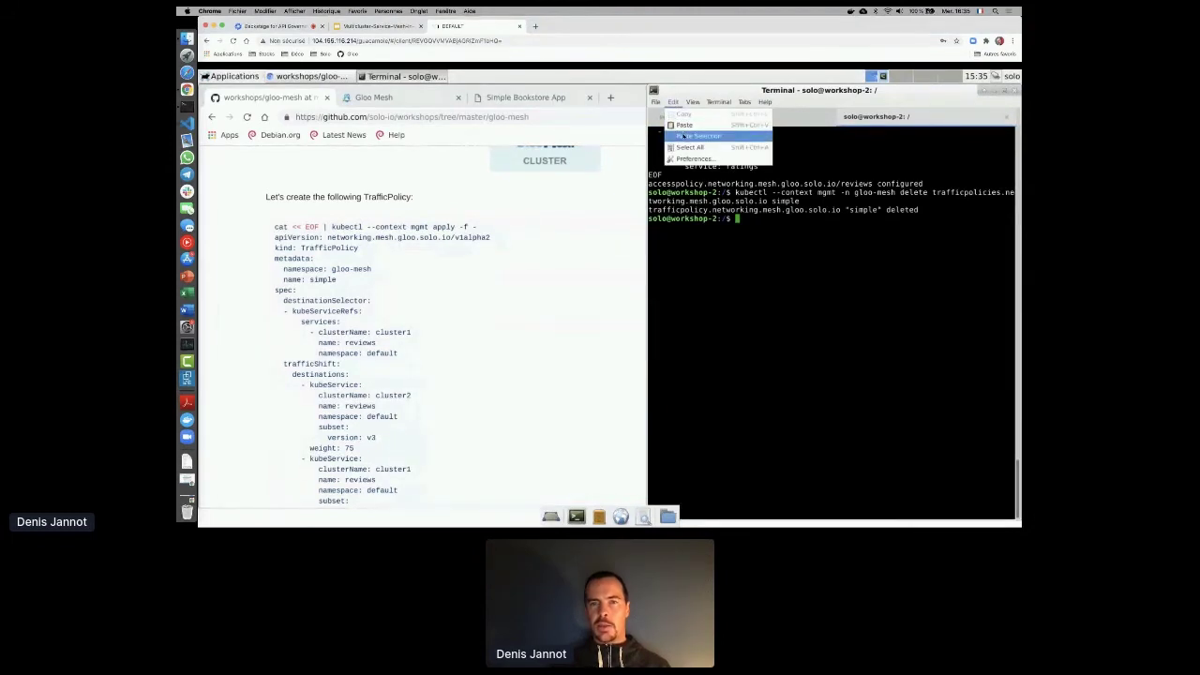
click(689, 125)
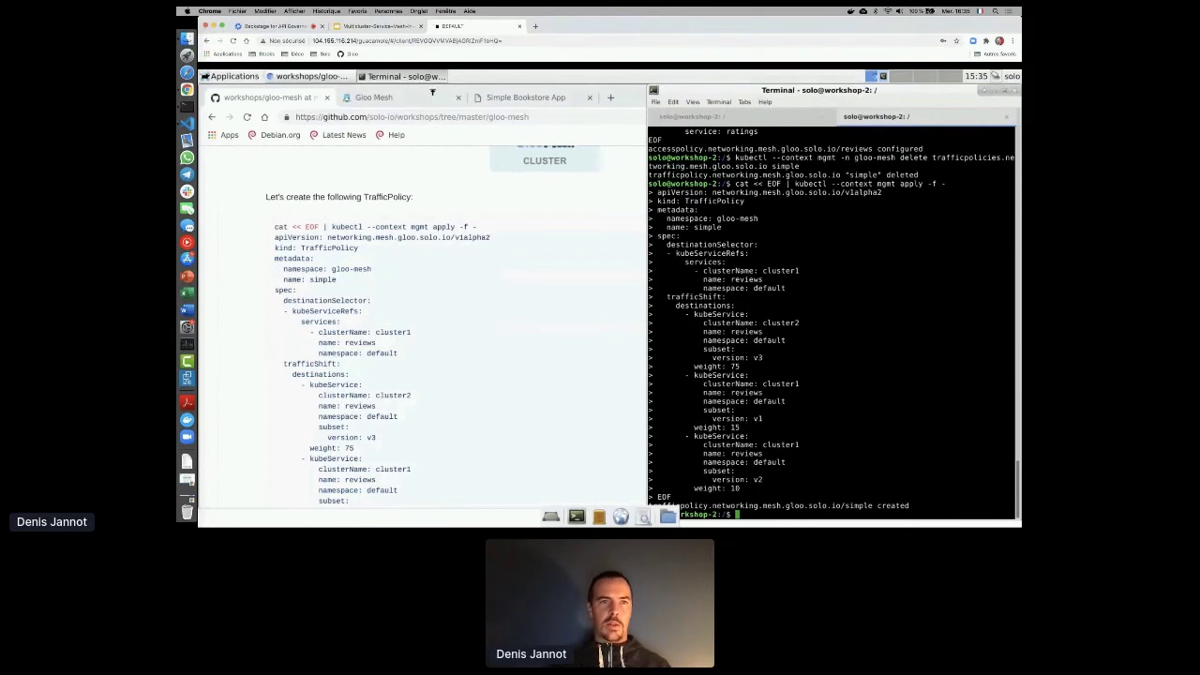
Reload the bookstore page to confirm 'Ratings service is currently unavailable' appears
click(521, 97)
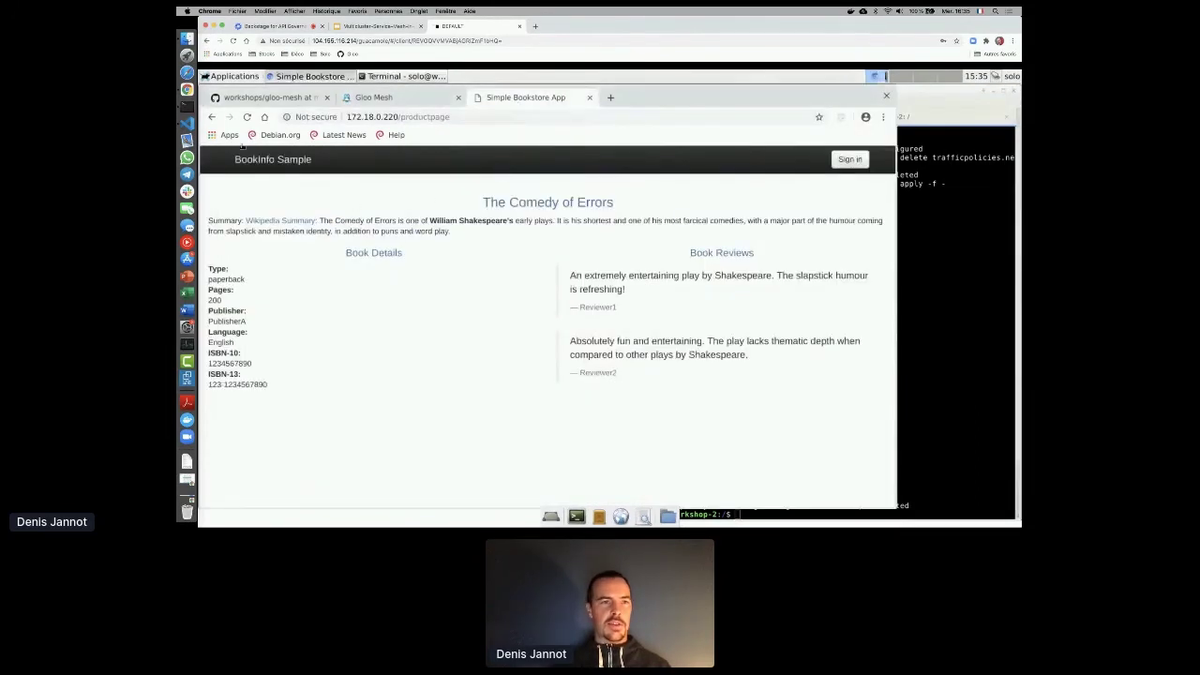
click(247, 116)
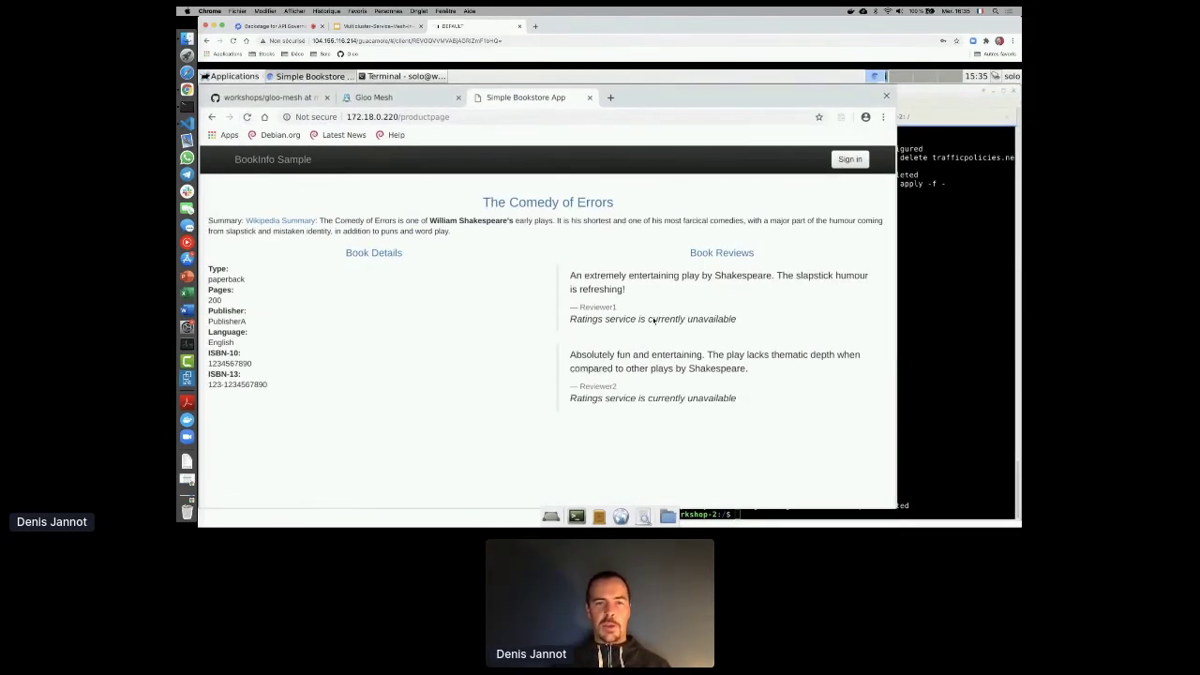
drag(582, 318, 707, 319)
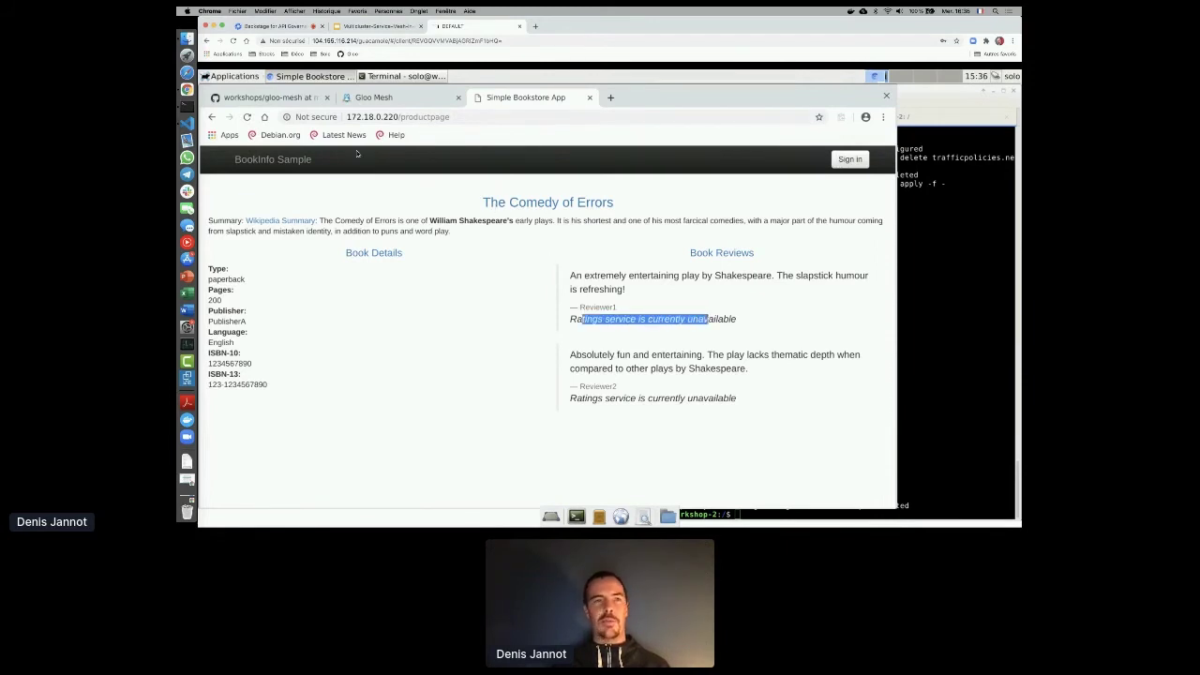
click(247, 117)
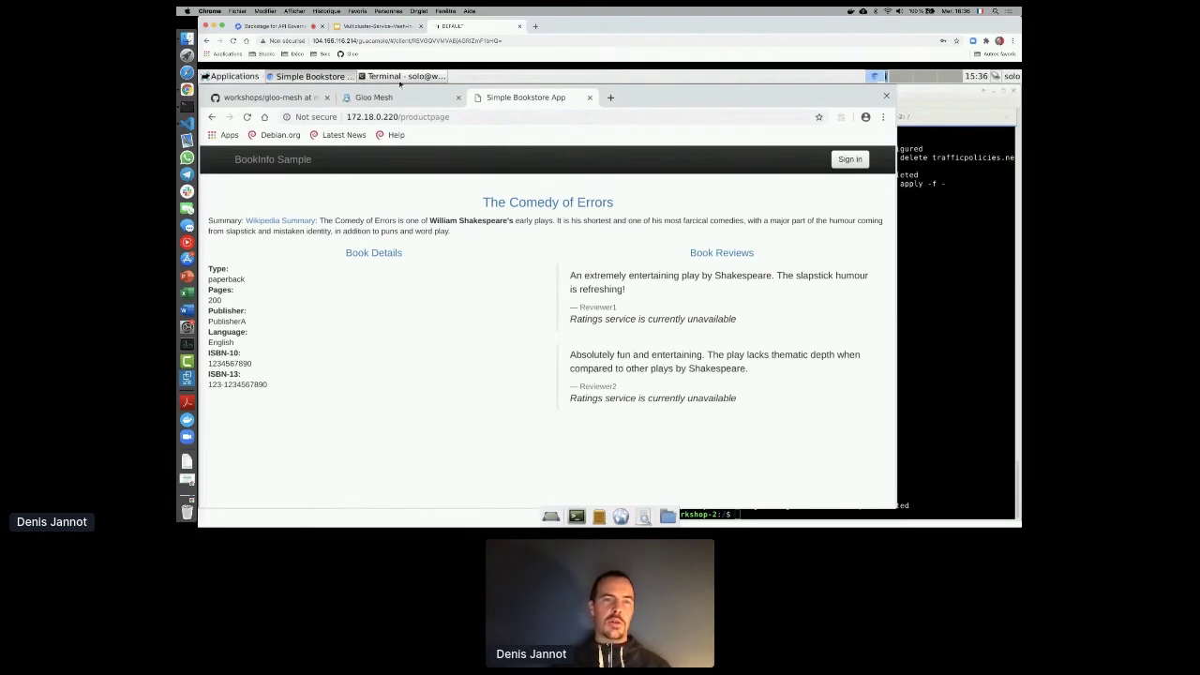
Show slide 15, the Multi-cluster Traffic diagram, then return to the remote bookstore page
click(391, 30)
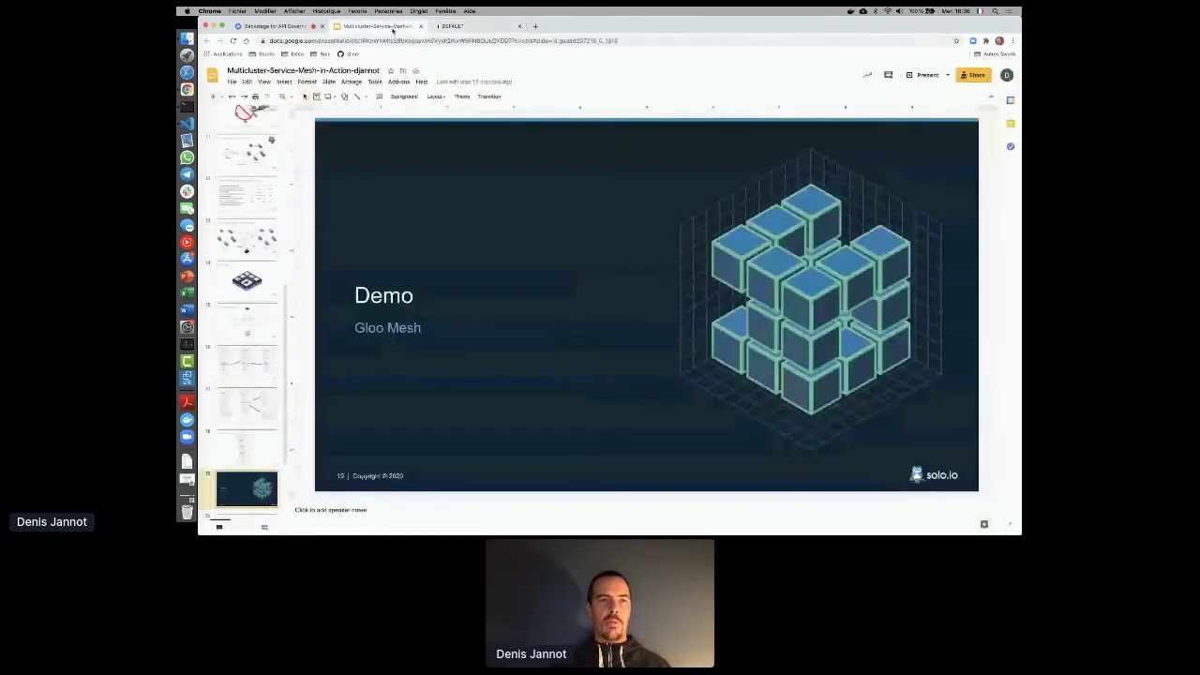
click(254, 335)
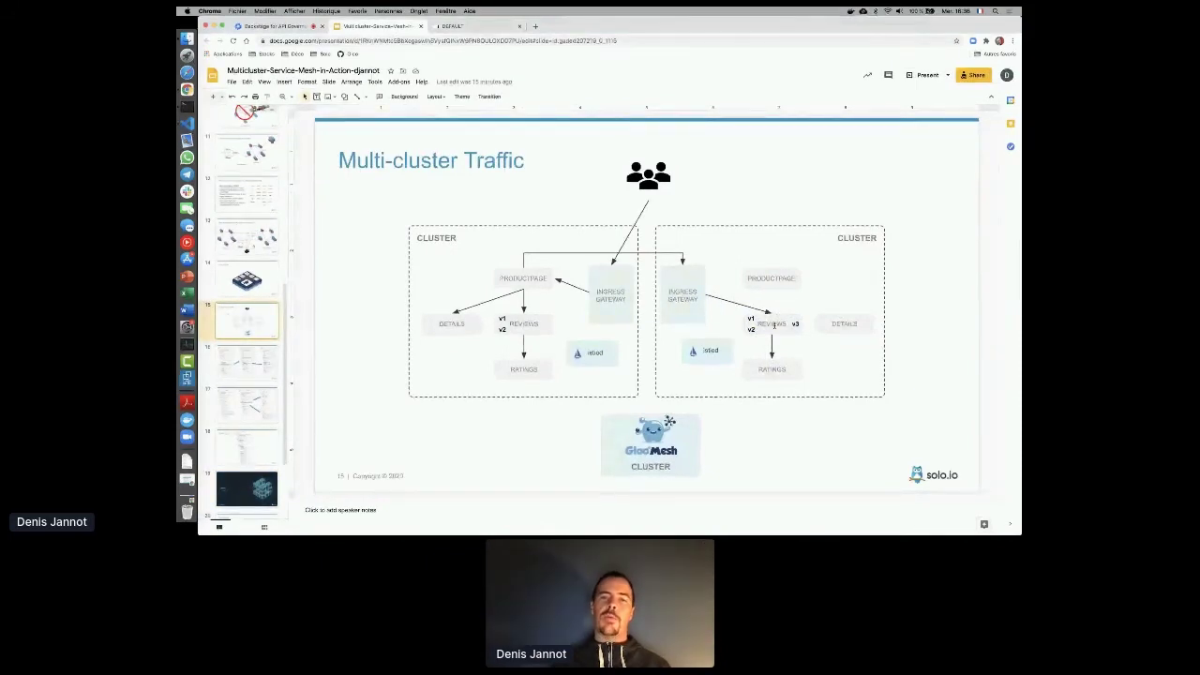
click(470, 27)
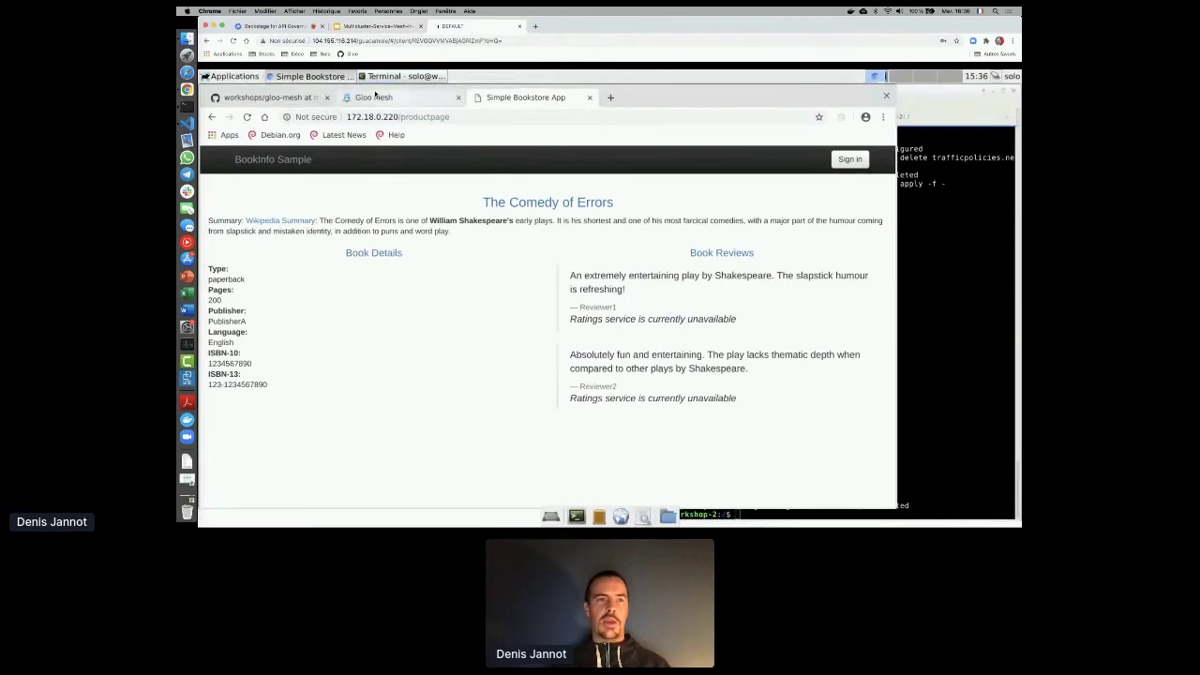
Scroll the GitHub guide to the reviews AccessPolicy and highlight its first service account entry
click(276, 98)
scroll(506, 402, down, 5)
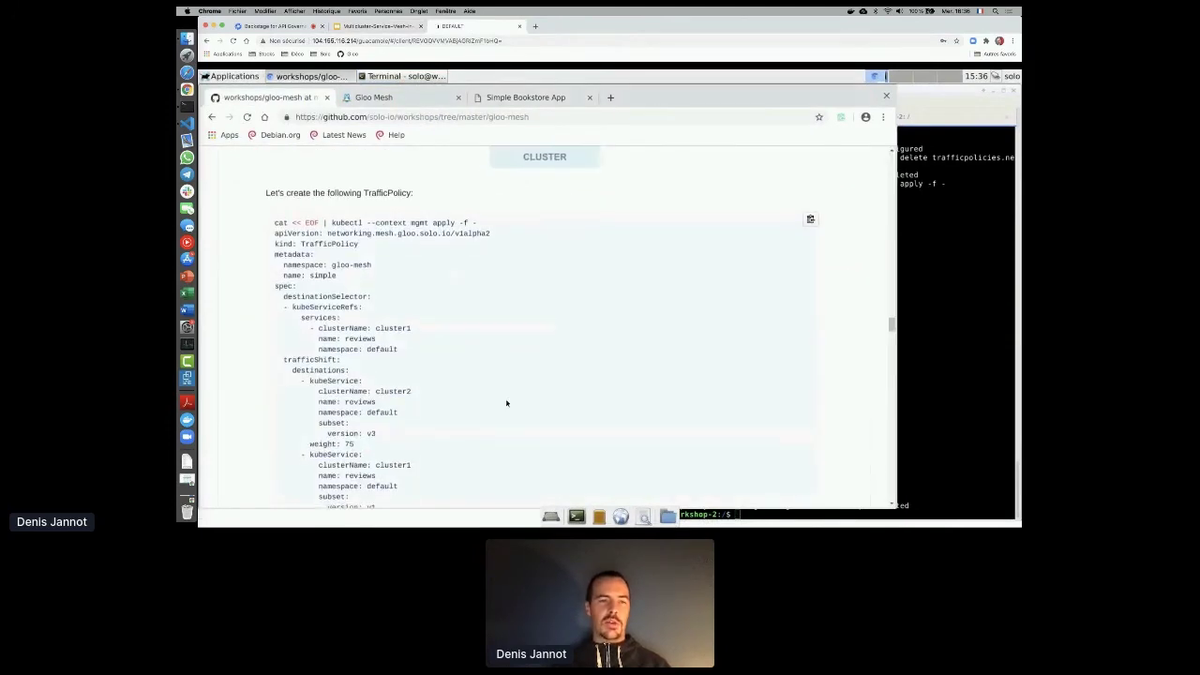
scroll(507, 402, down, 10)
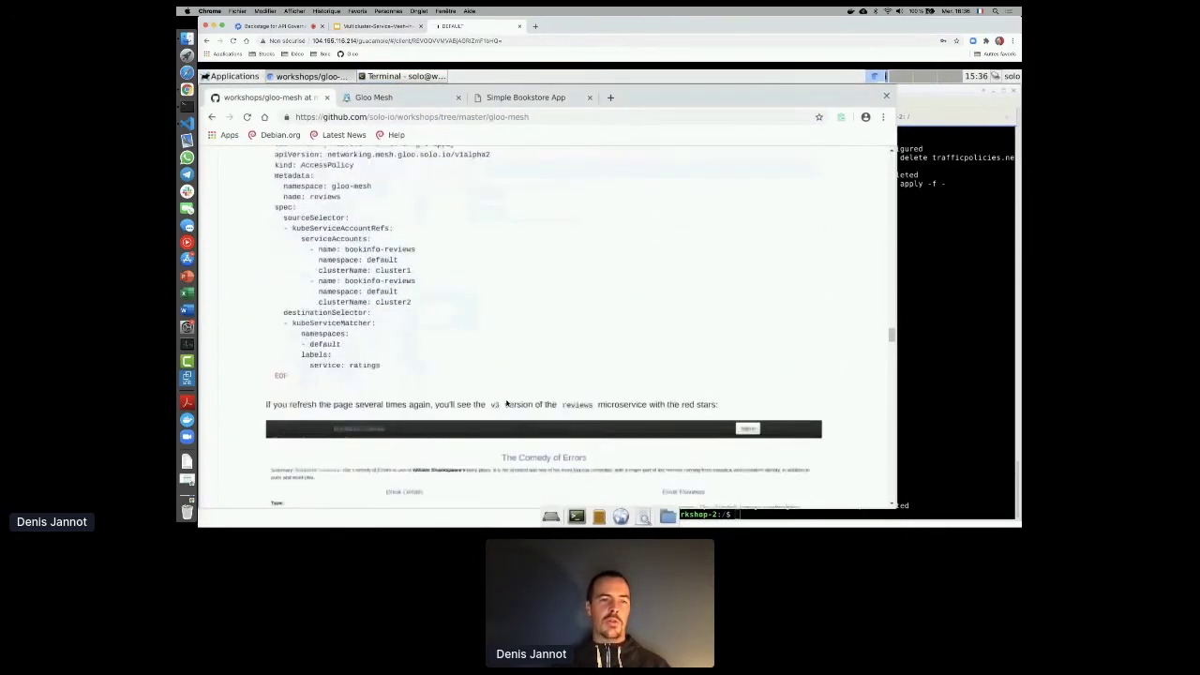
scroll(506, 402, up, 2)
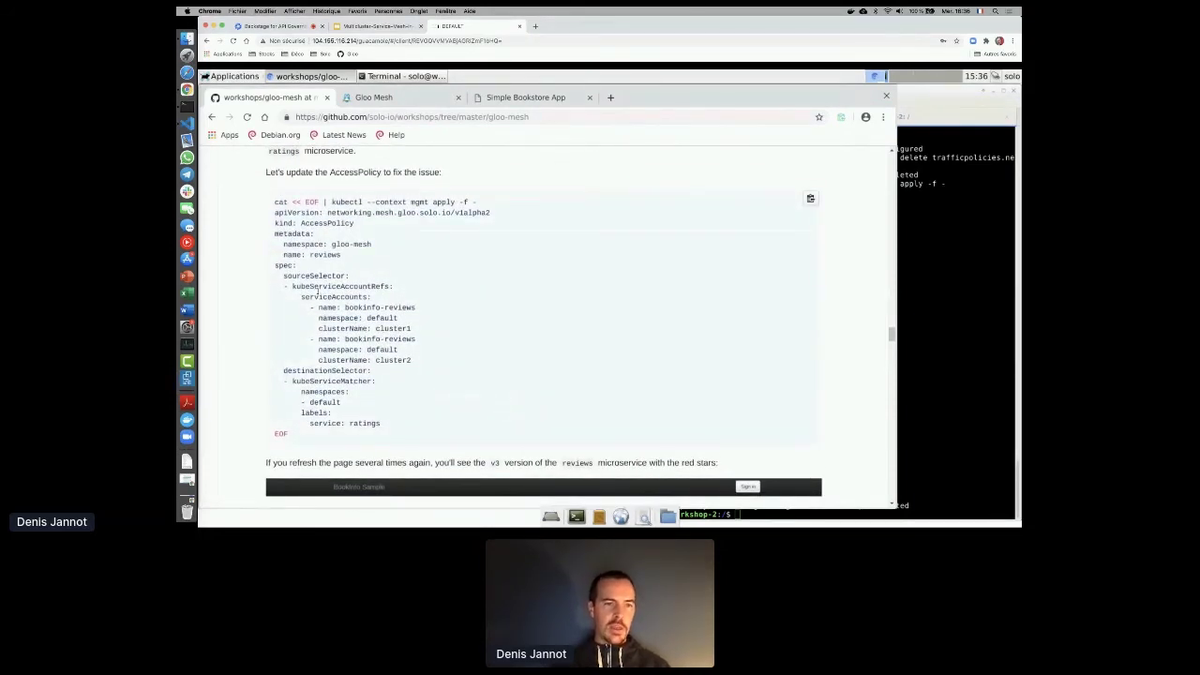
drag(302, 298, 409, 329)
click(367, 318)
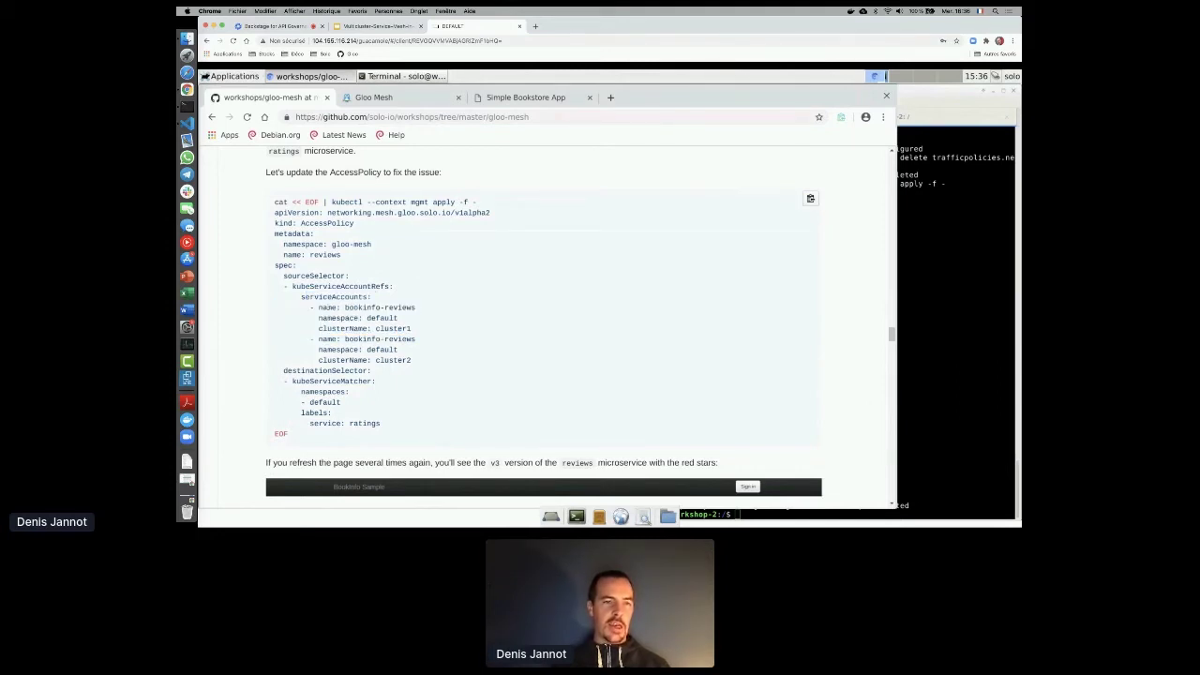
Highlight the bookinfo-reviews, destination and cluster2 entries, then copy the command into the terminal
drag(327, 306, 412, 329)
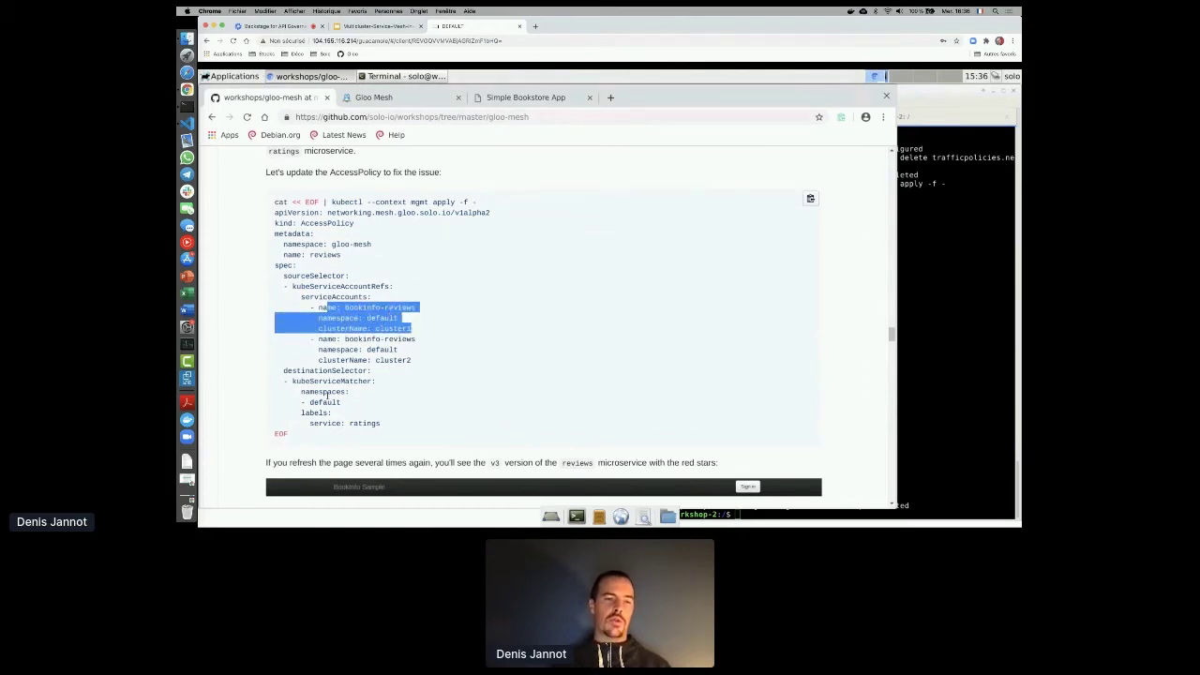
drag(326, 392, 348, 423)
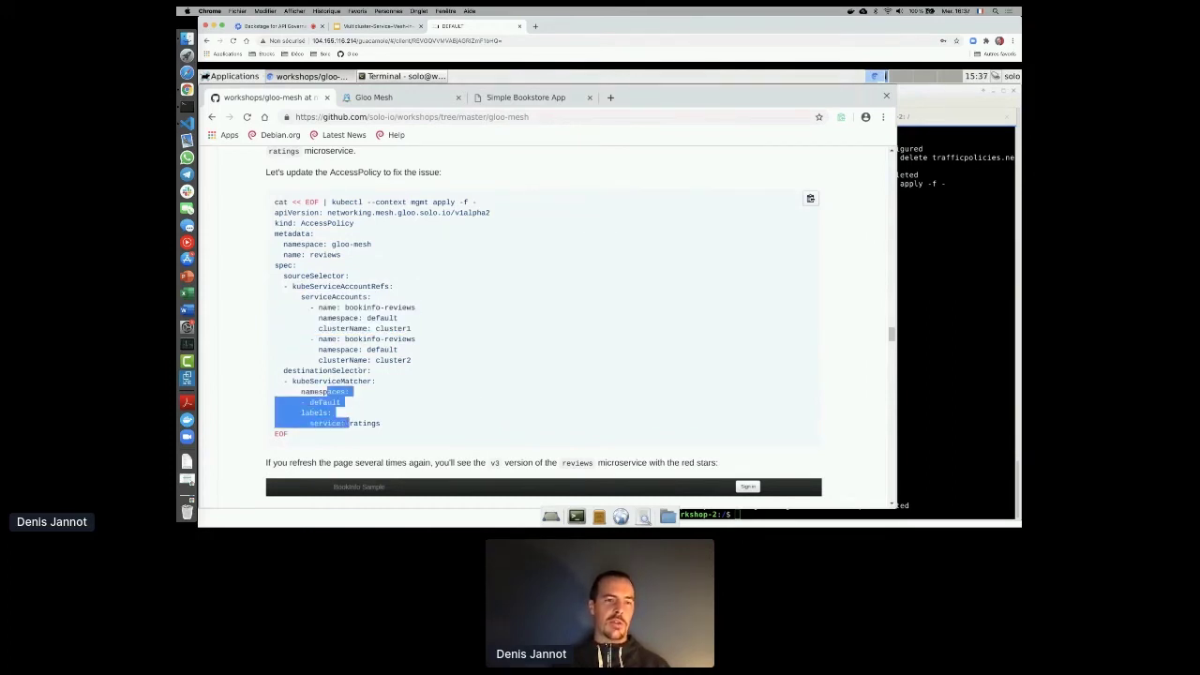
drag(353, 339, 369, 360)
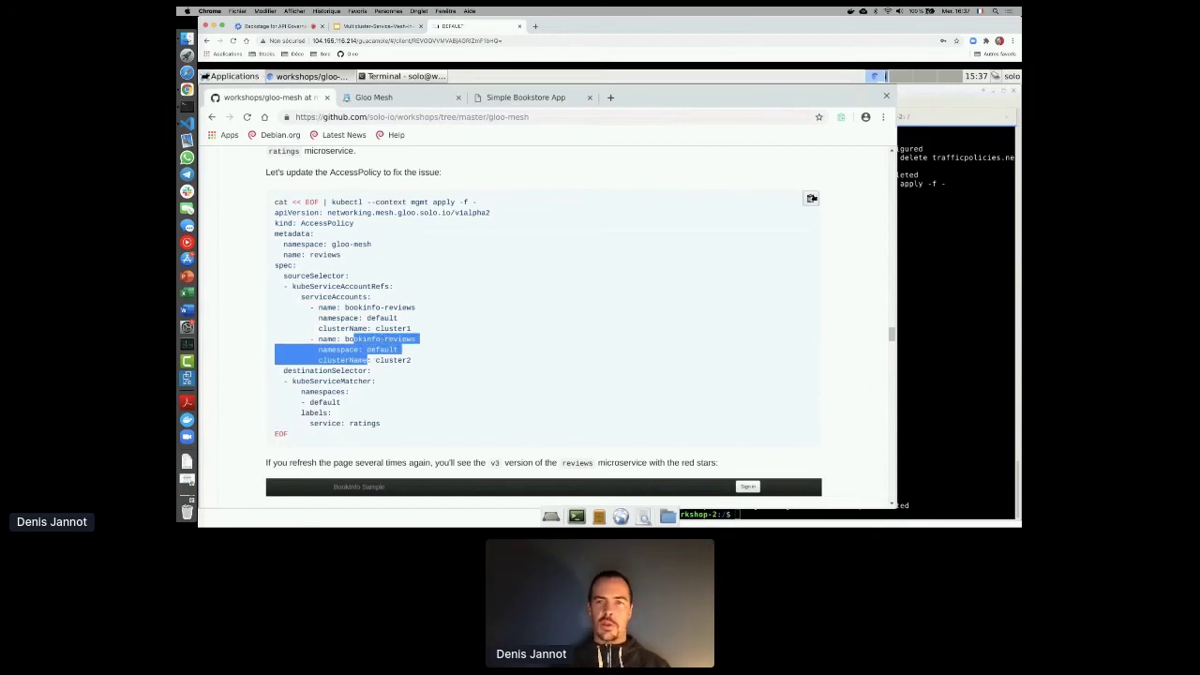
click(811, 198)
key(alt+Tab)
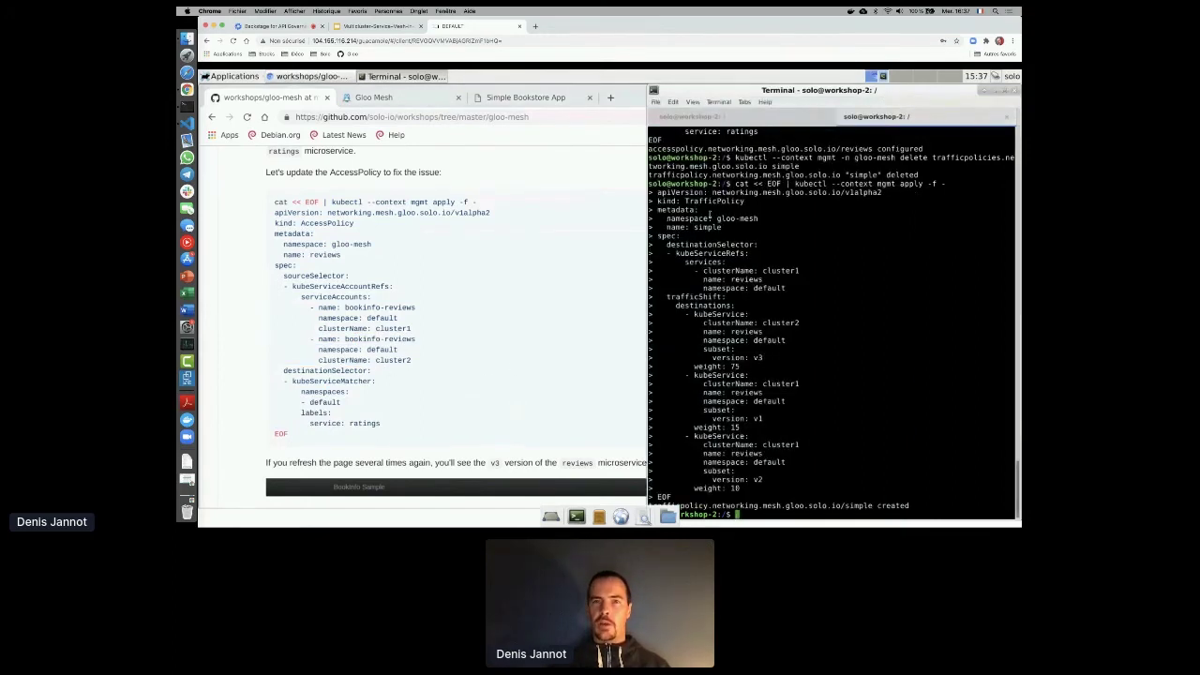
Run the updated reviews AccessPolicy command and reload the Bookstore product page
click(673, 102)
click(689, 129)
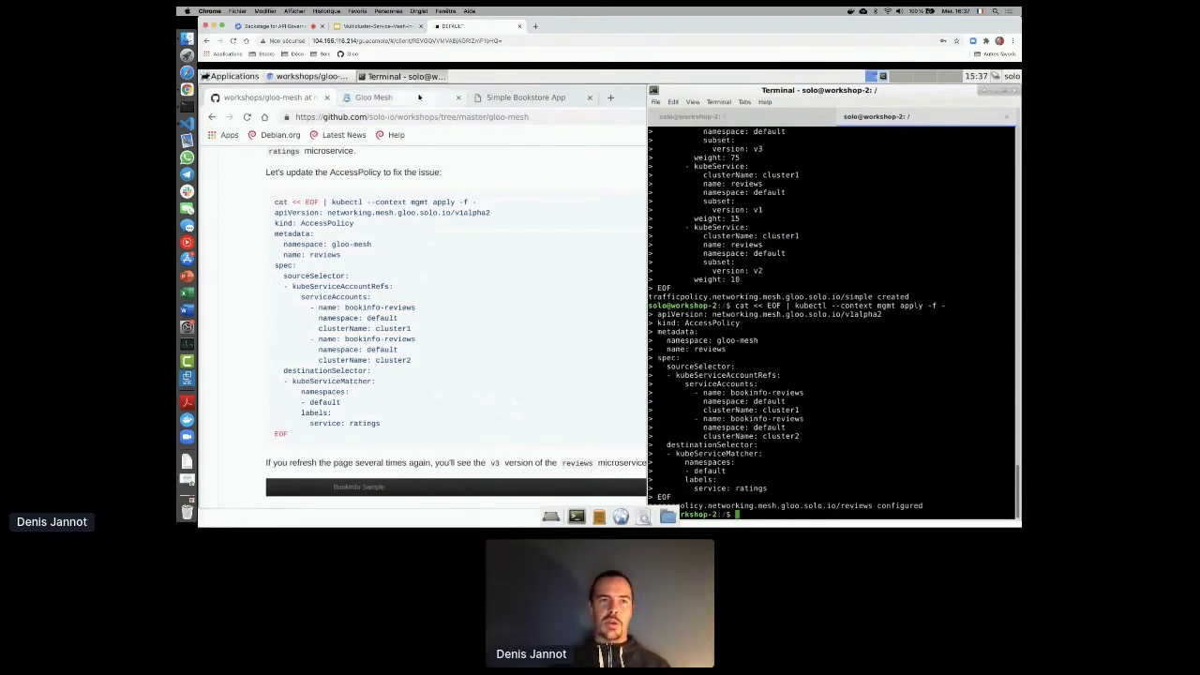
click(506, 97)
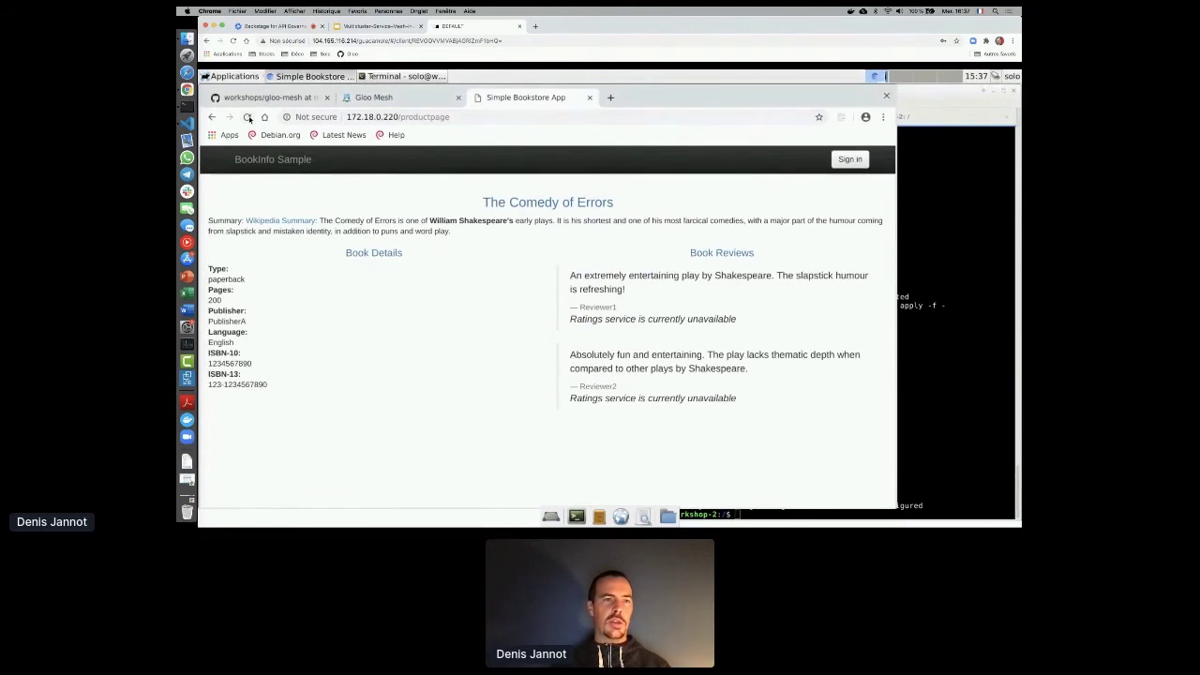
click(248, 116)
Reload until red star ratings appear, then return to the Multi-cluster Traffic slide
click(247, 116)
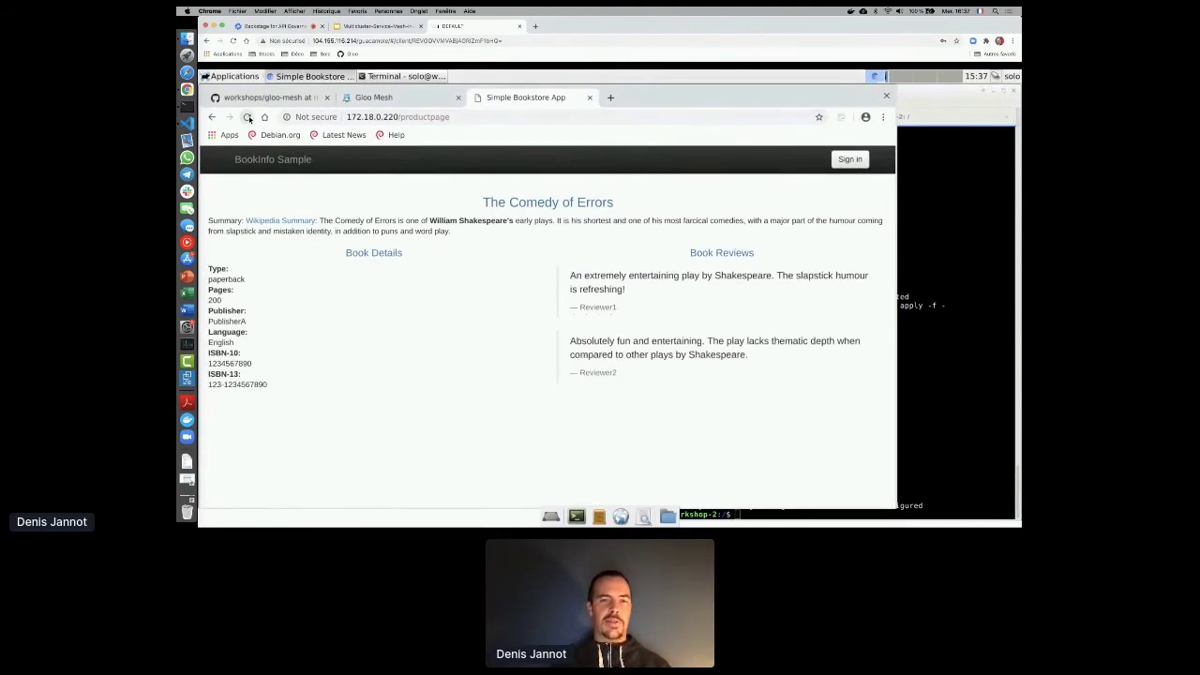
click(247, 116)
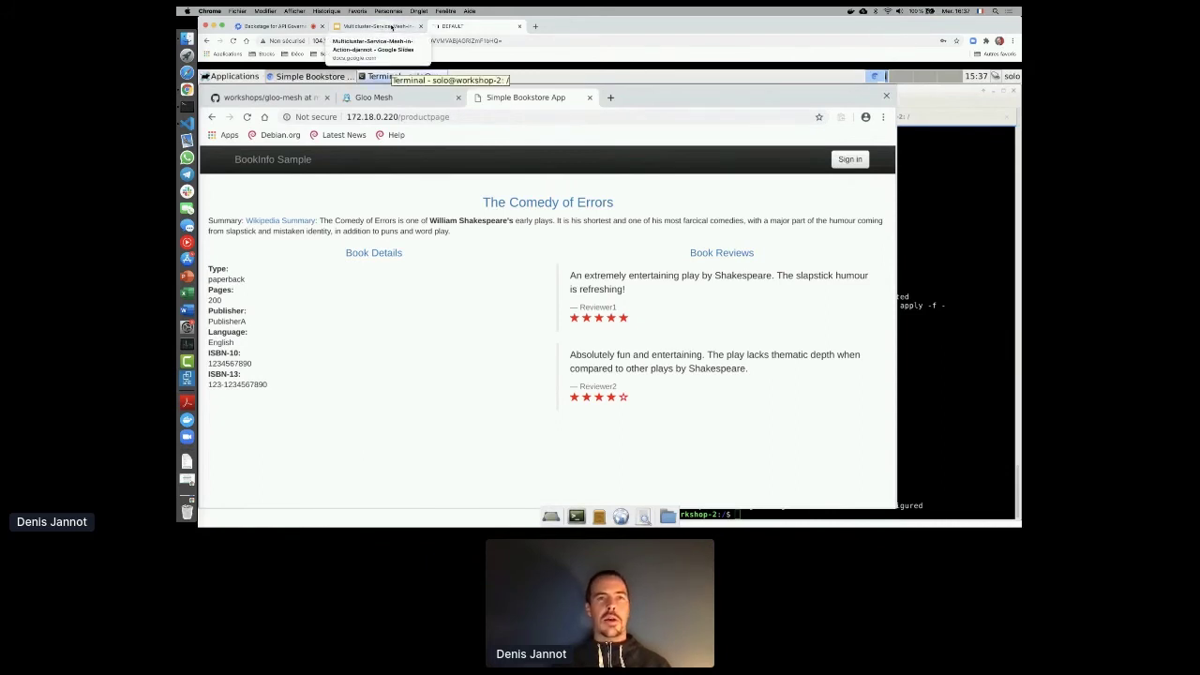
click(392, 26)
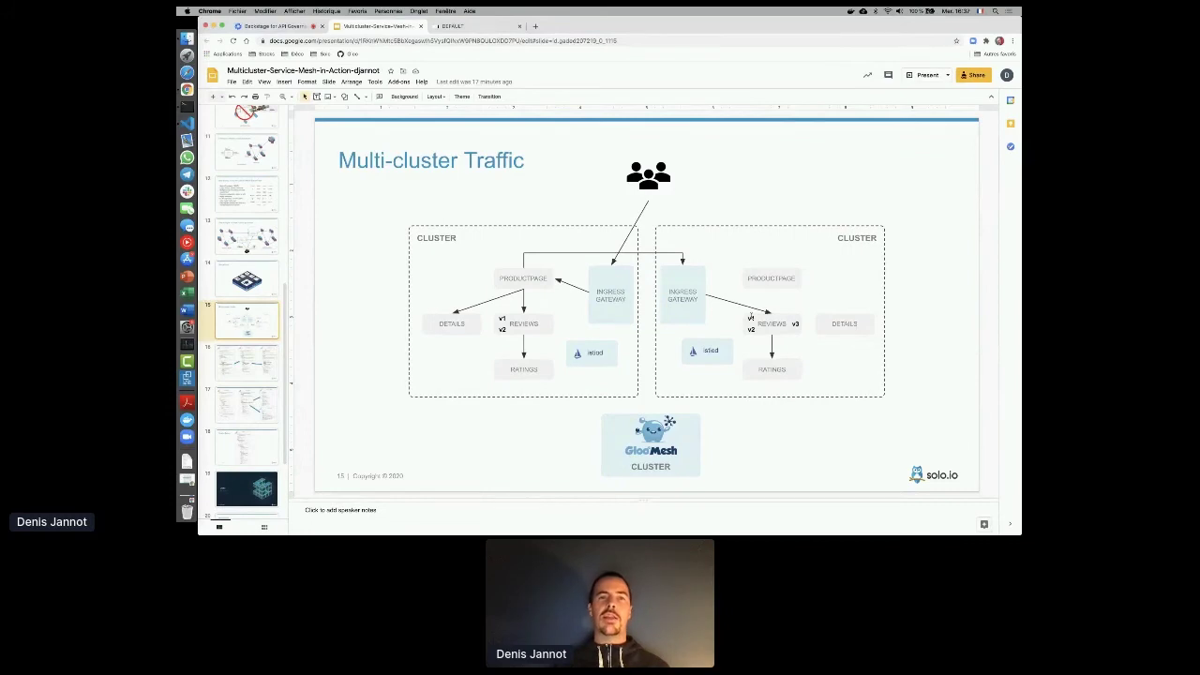
Return to the remote desktop and open the Gloo Mesh dashboard tab
click(476, 27)
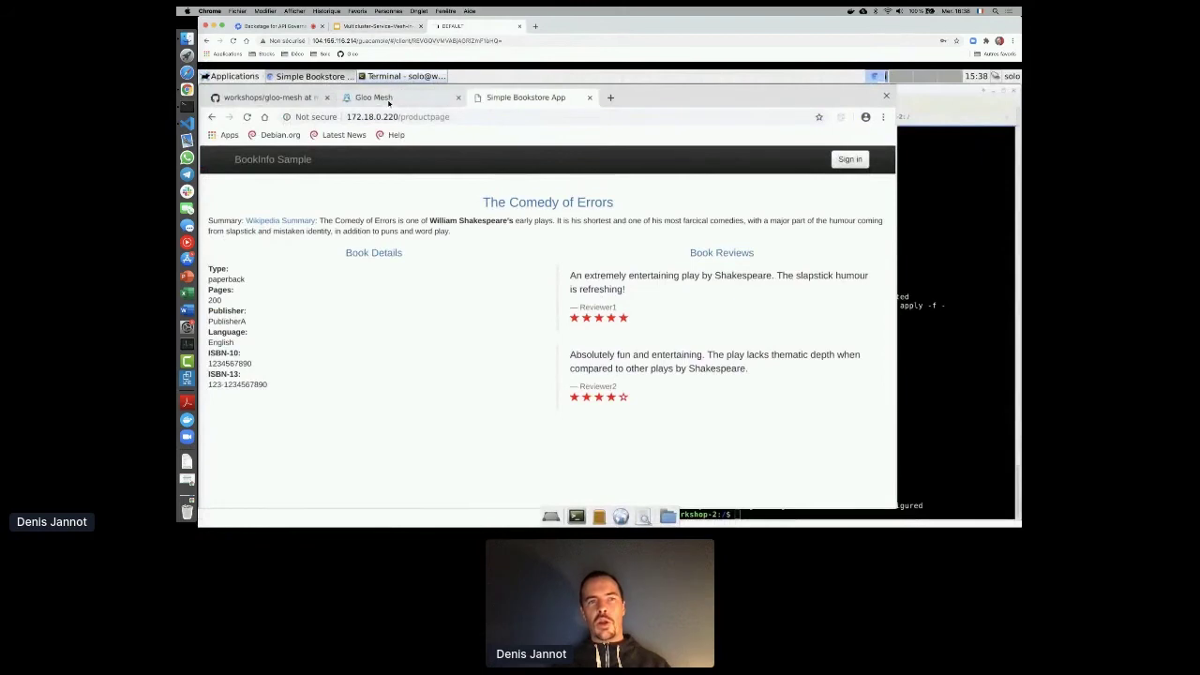
click(388, 99)
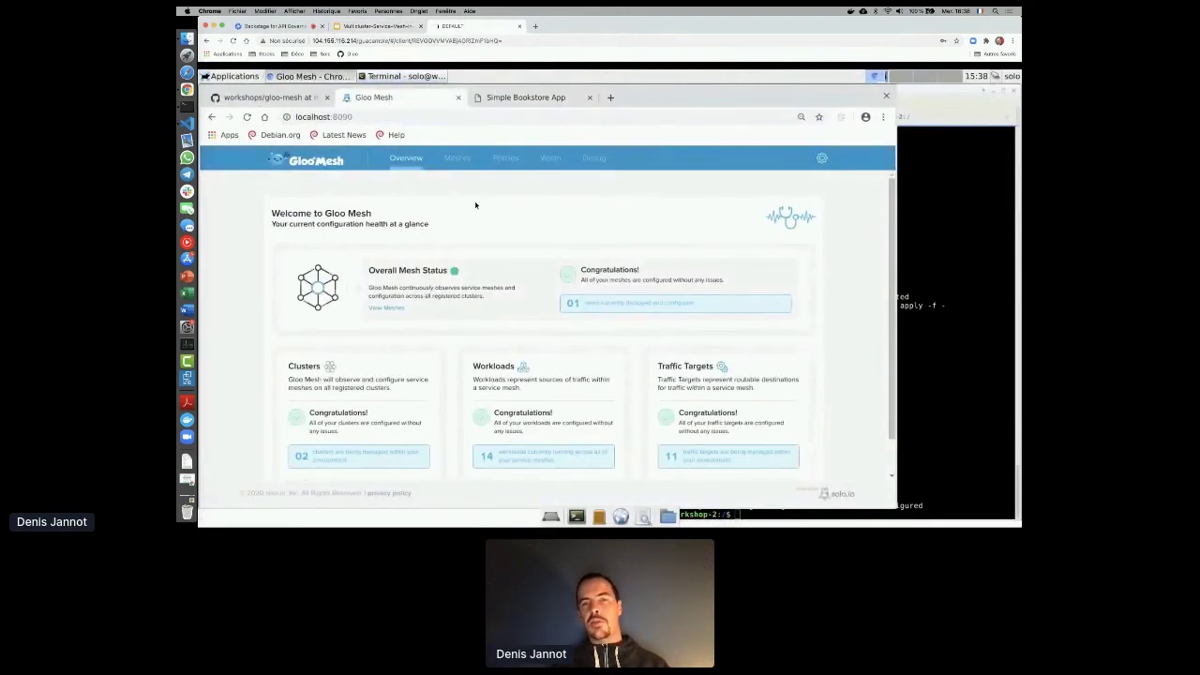
View the virtual mesh details and its traffic targets across both clusters, then go to Policies
click(459, 159)
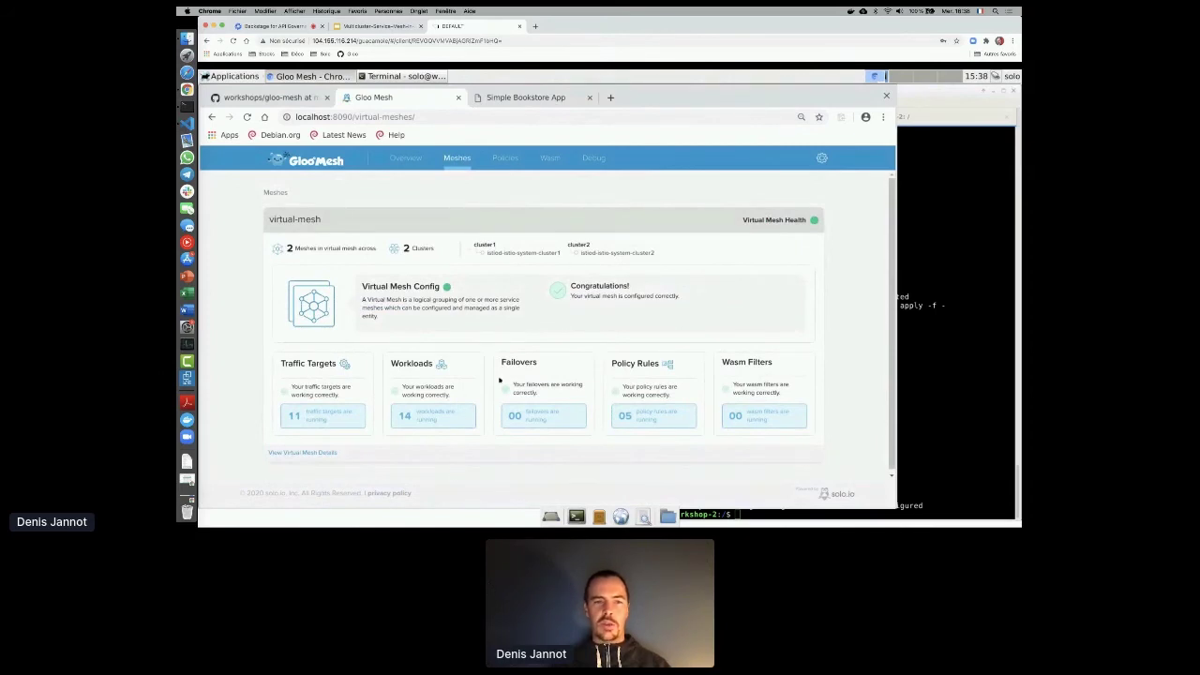
click(300, 451)
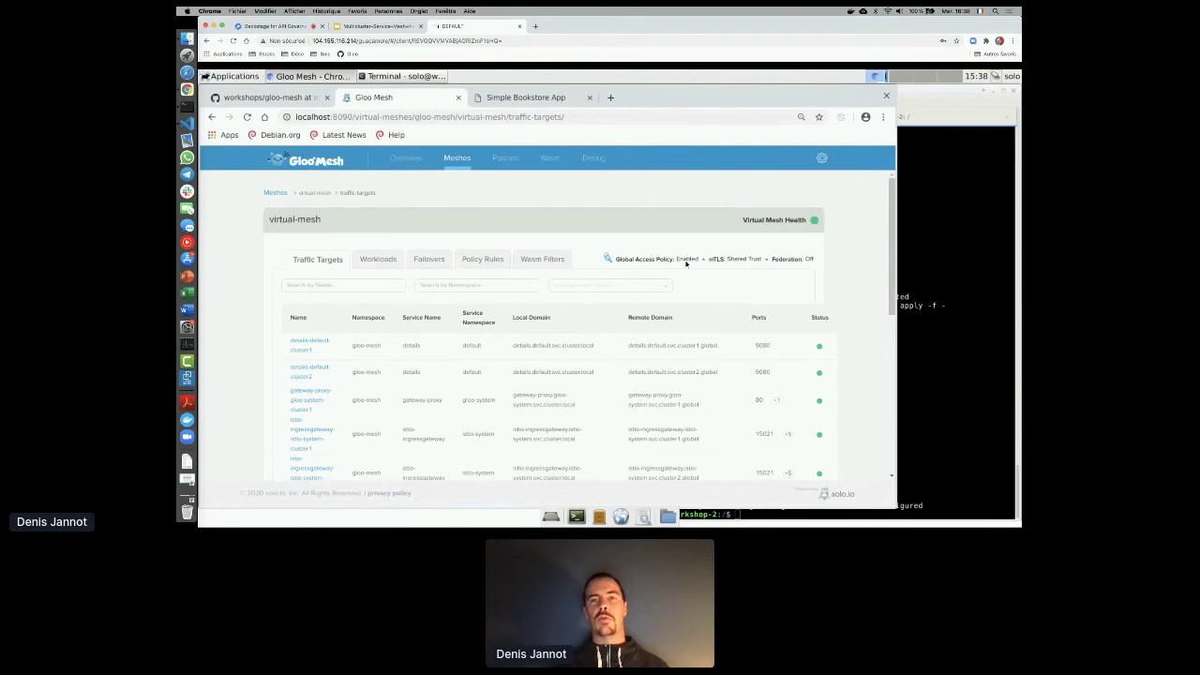
click(507, 159)
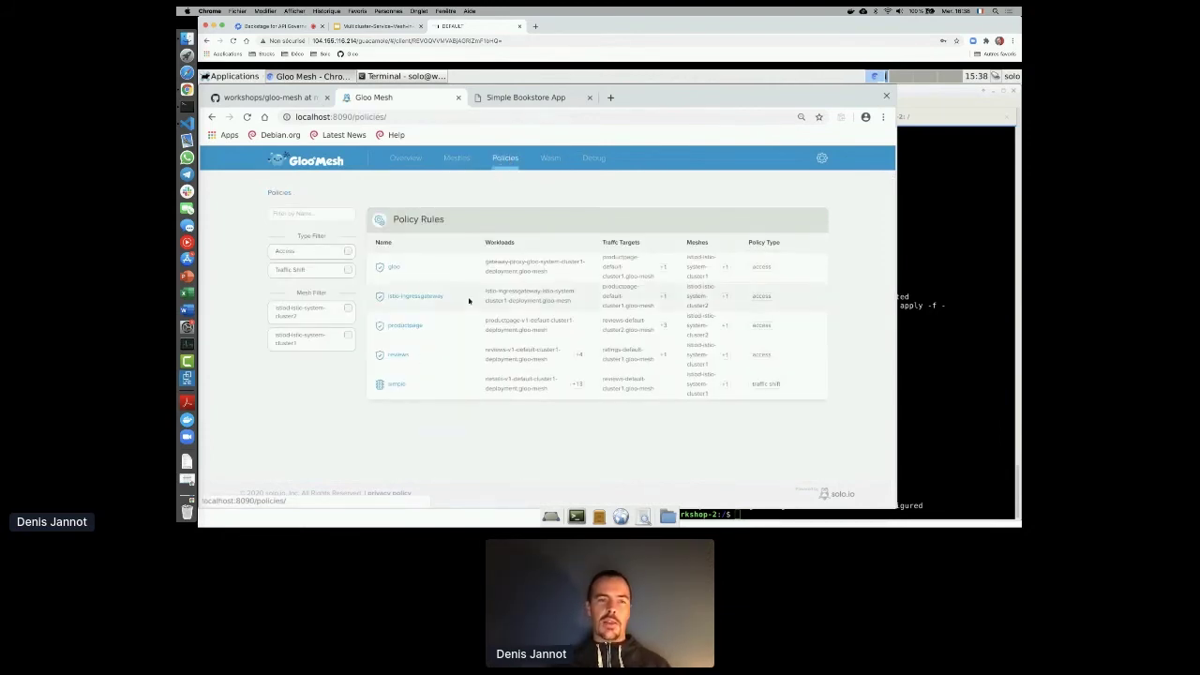
Inspect the 'simple' traffic-shift and reviews access policies, check the Wasm page, then return to Policies
click(398, 383)
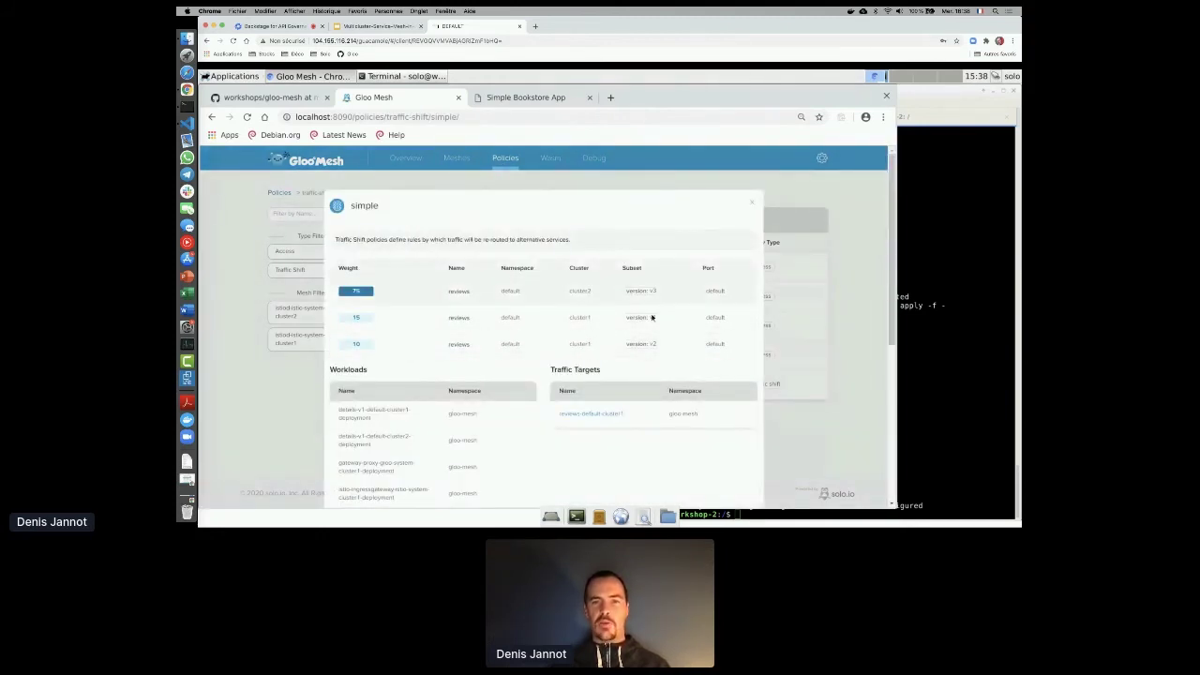
click(751, 204)
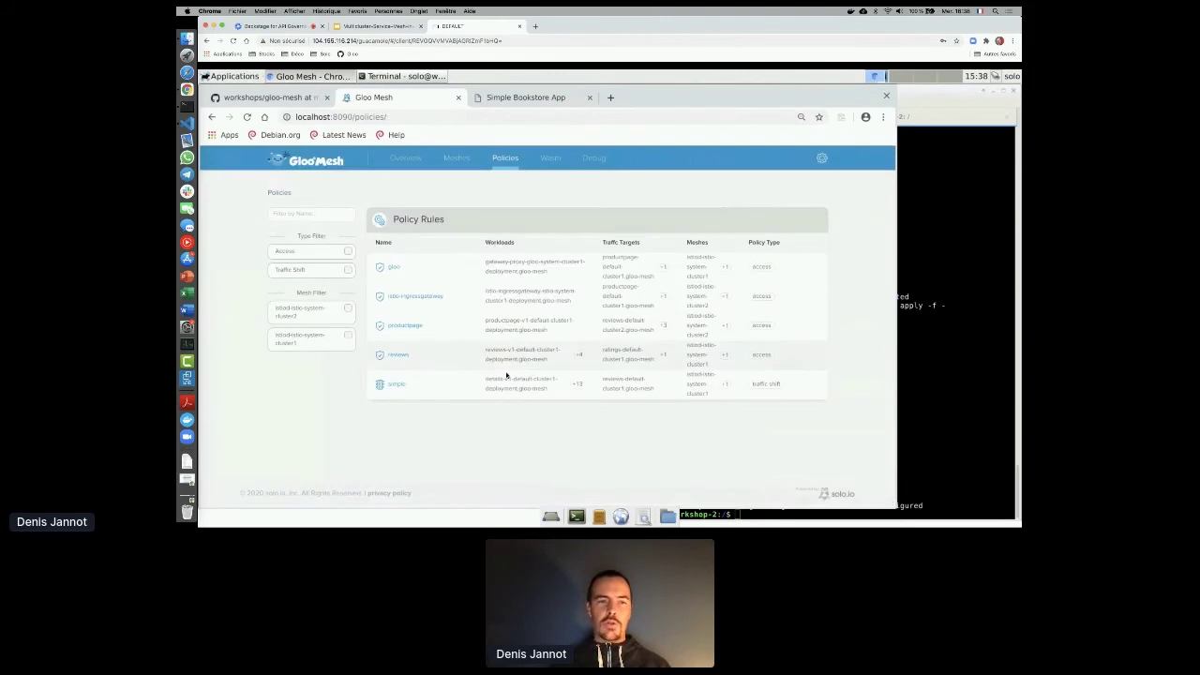
click(390, 354)
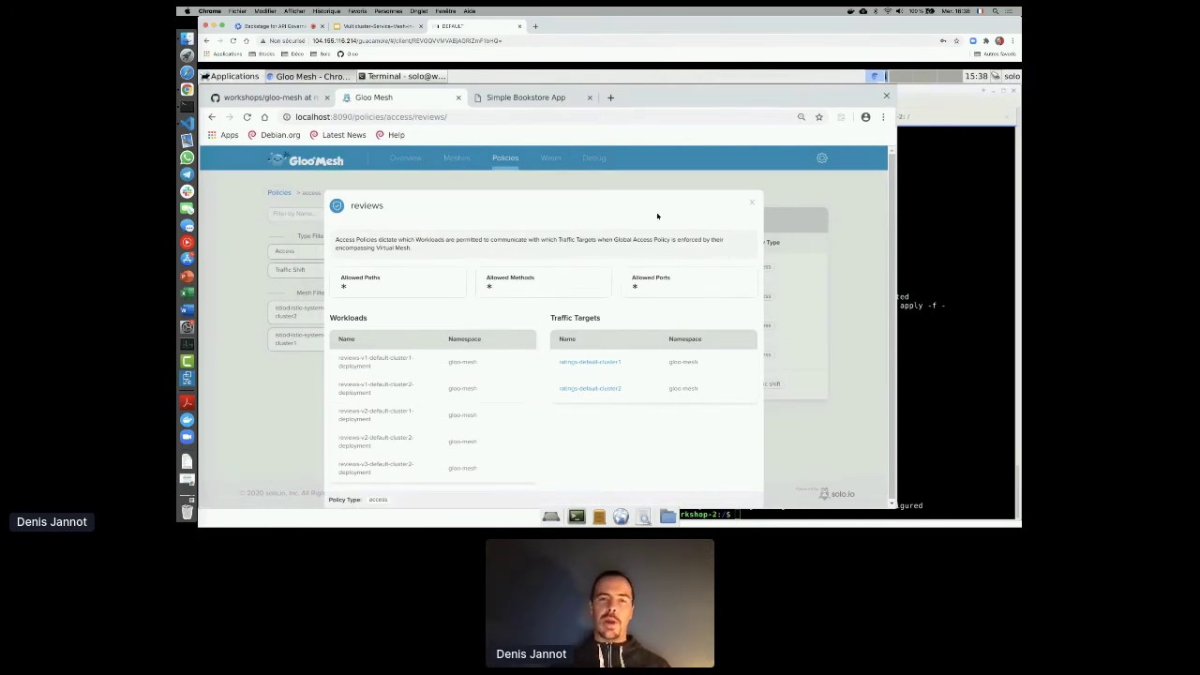
click(750, 204)
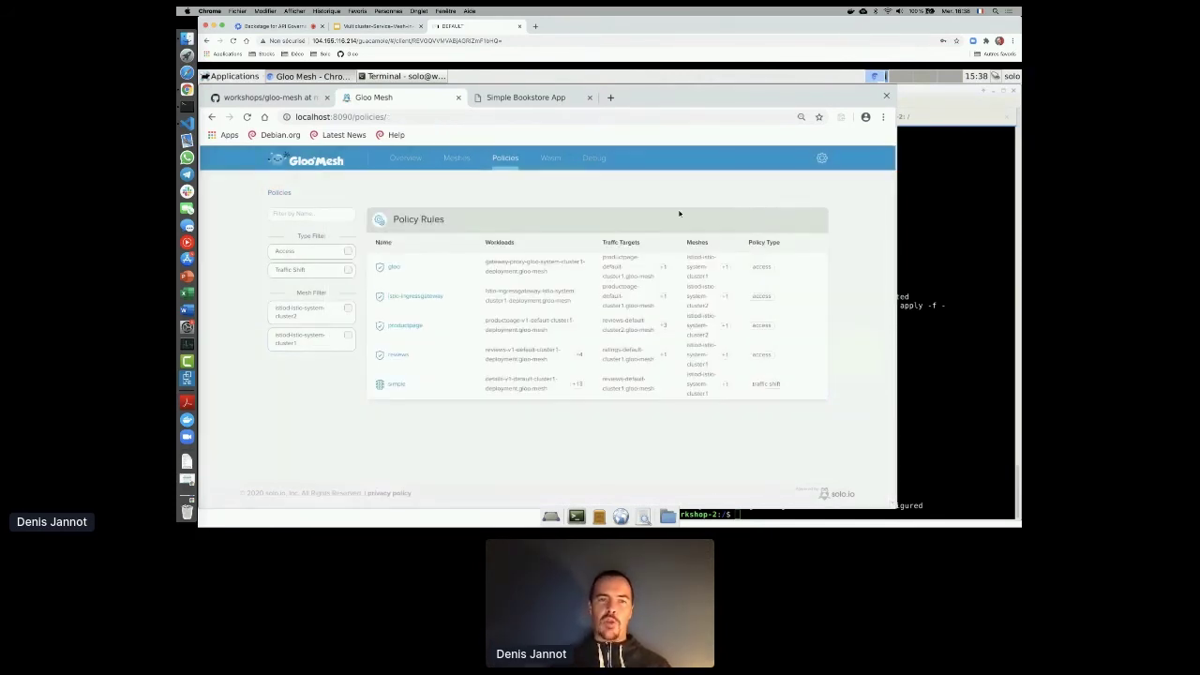
click(550, 158)
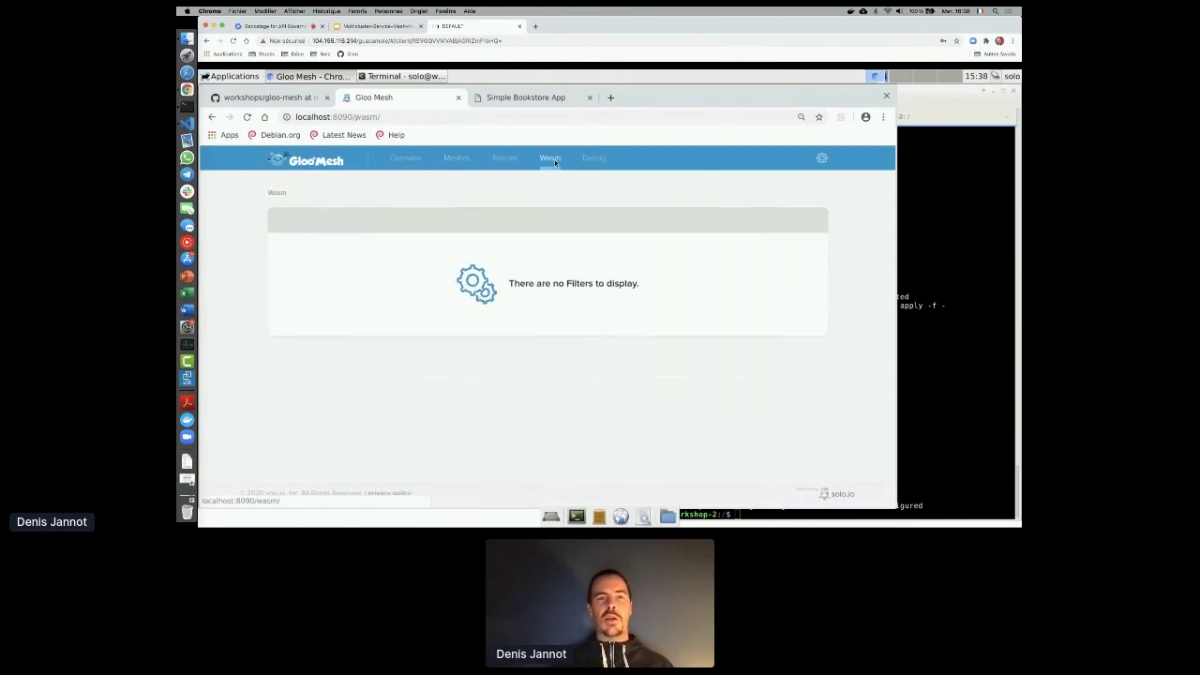
click(505, 158)
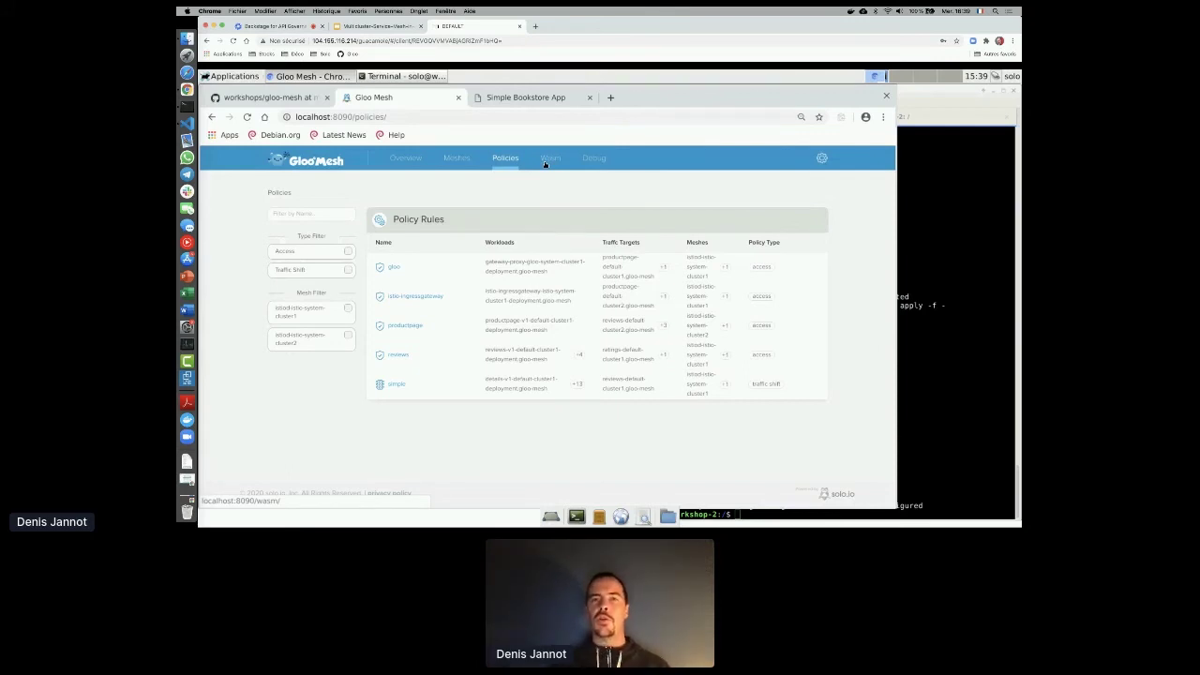
Review the clusters and default-namespace-admin-role under Role-Based Access, then return to slide 15
click(821, 157)
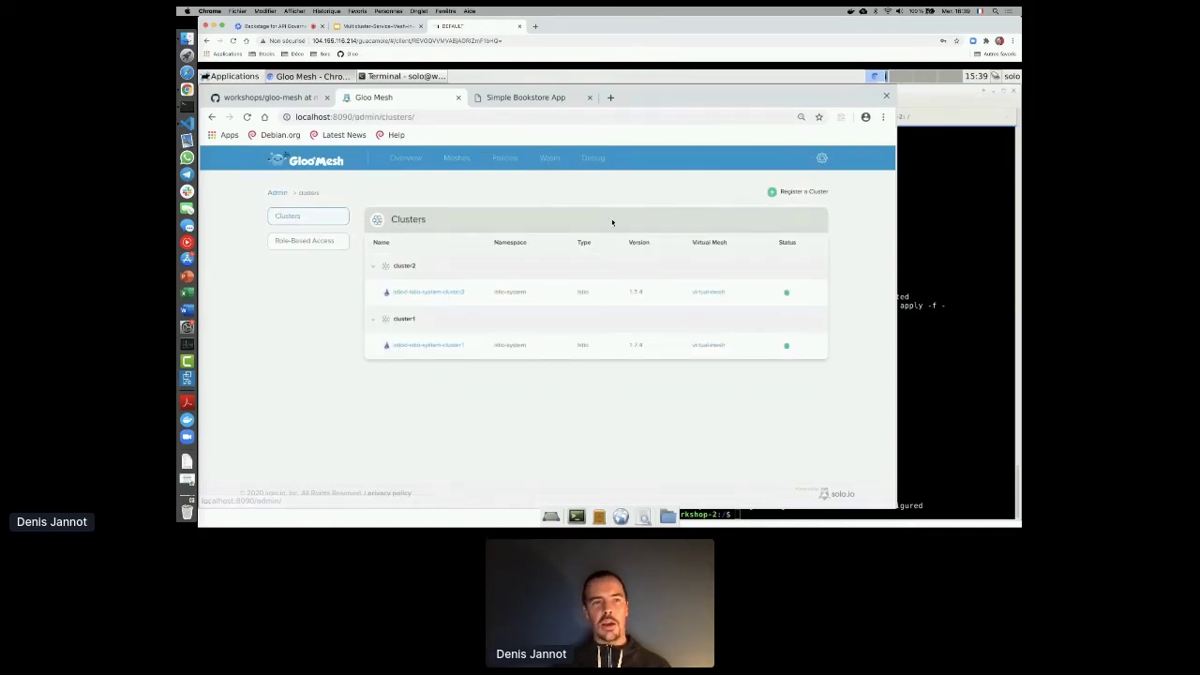
click(297, 241)
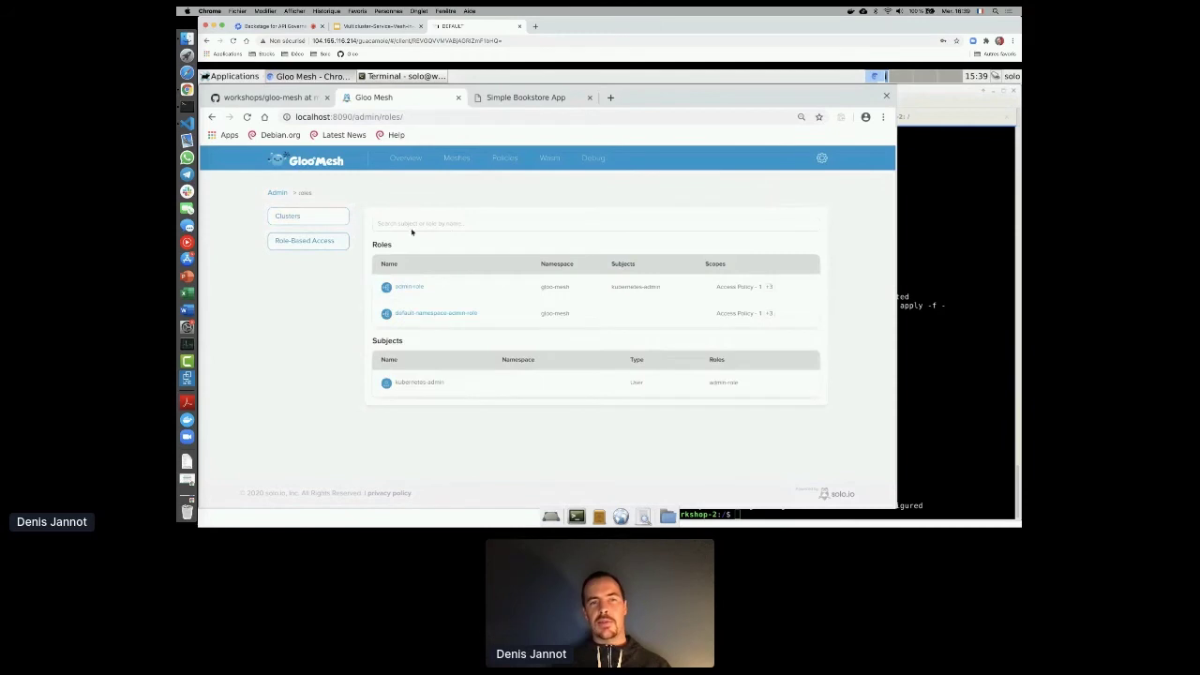
click(424, 315)
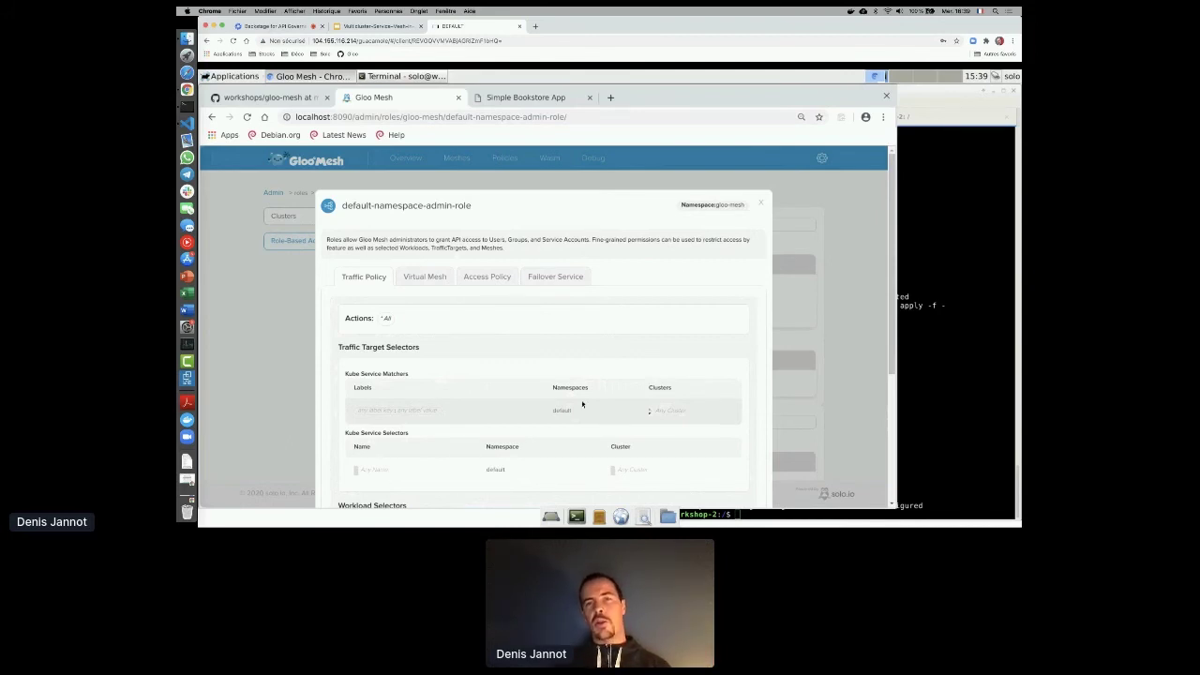
click(761, 204)
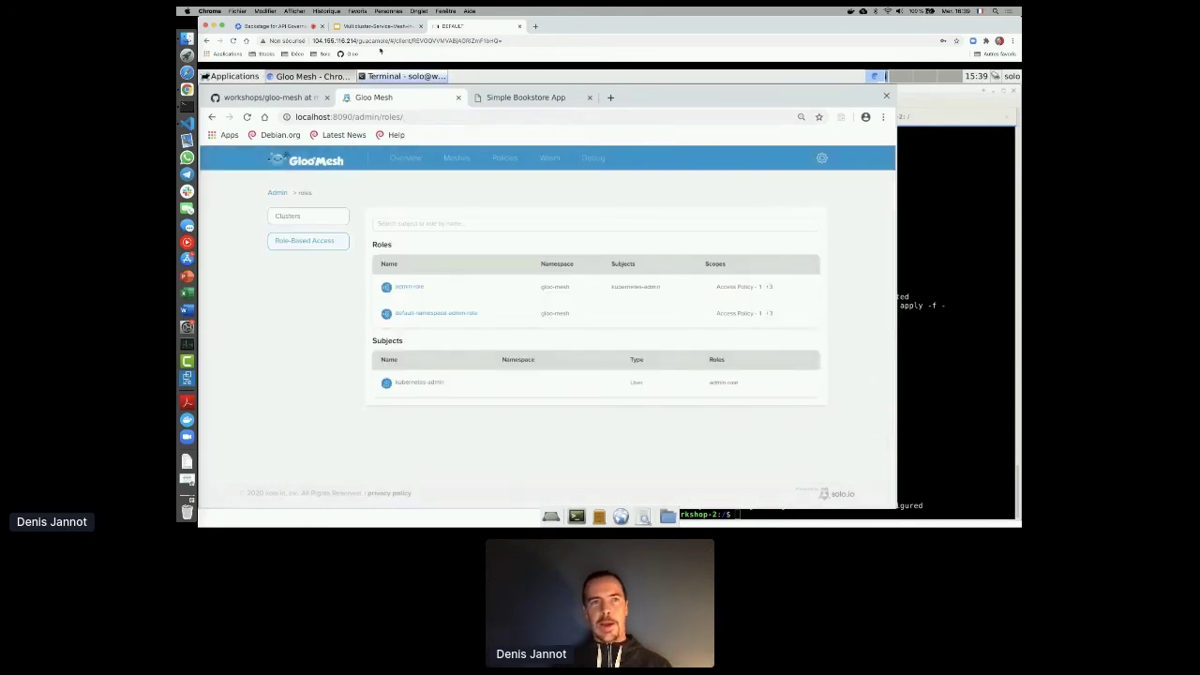
click(375, 26)
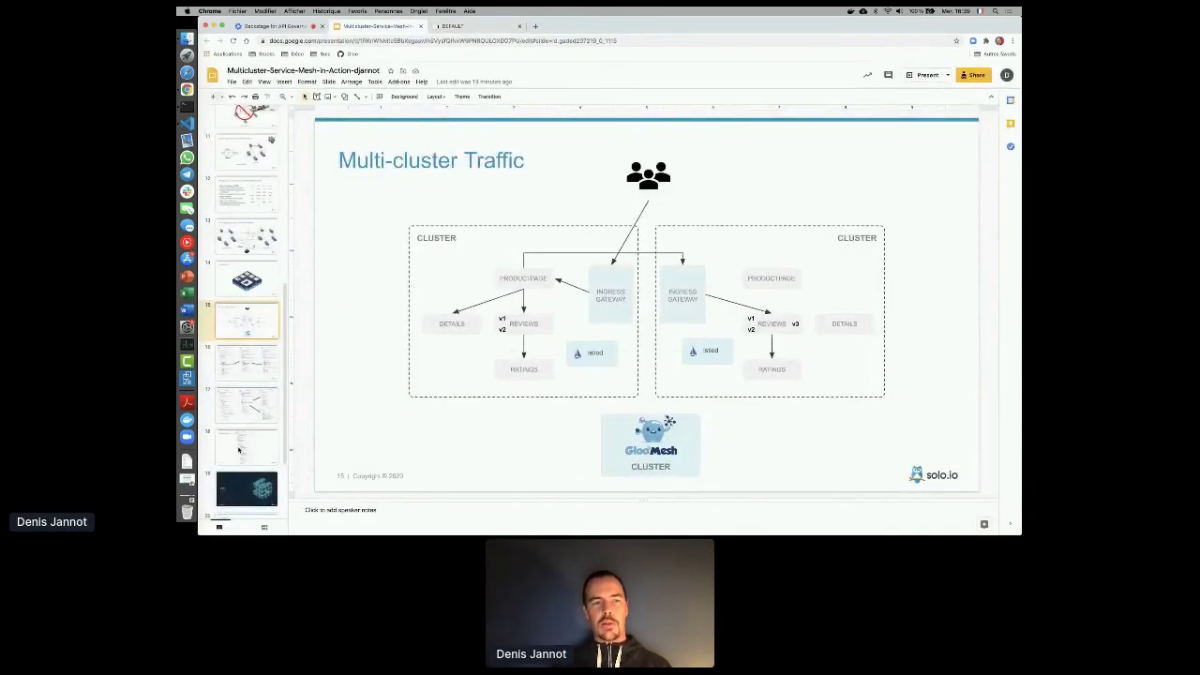
Go from the Demo slide to slide 20, Workshops, listing the Gloo Edge and EMEA Service Mesh workshops
scroll(239, 450, down, 5)
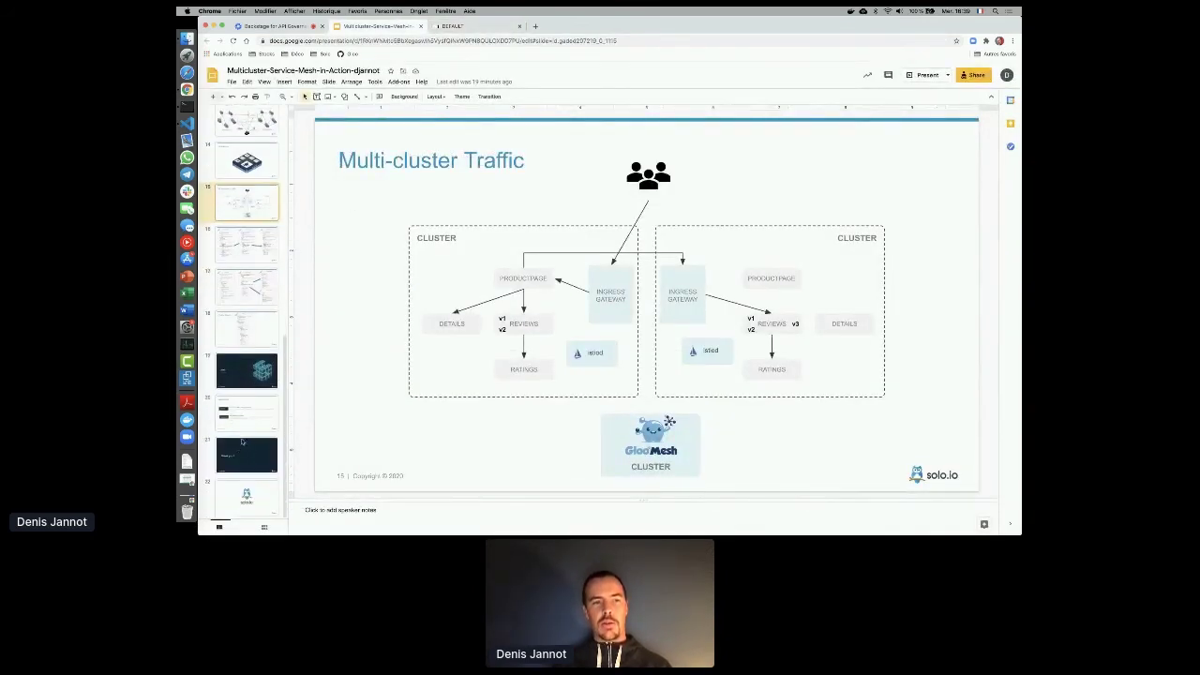
click(250, 382)
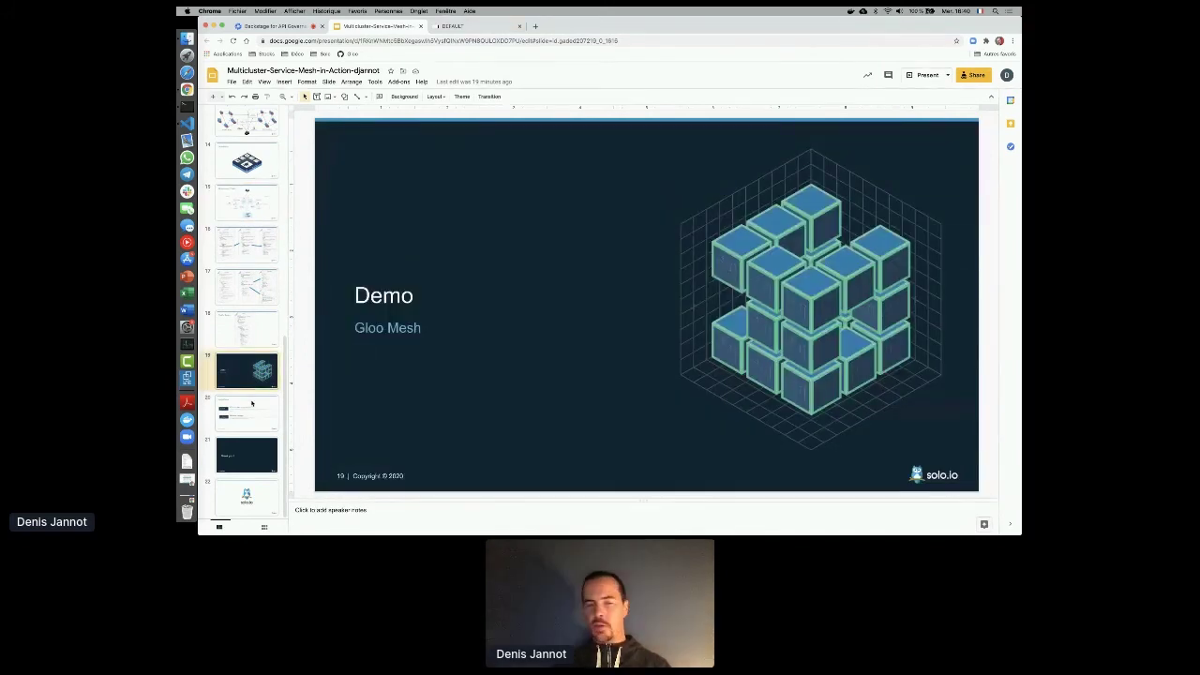
click(250, 410)
click(253, 379)
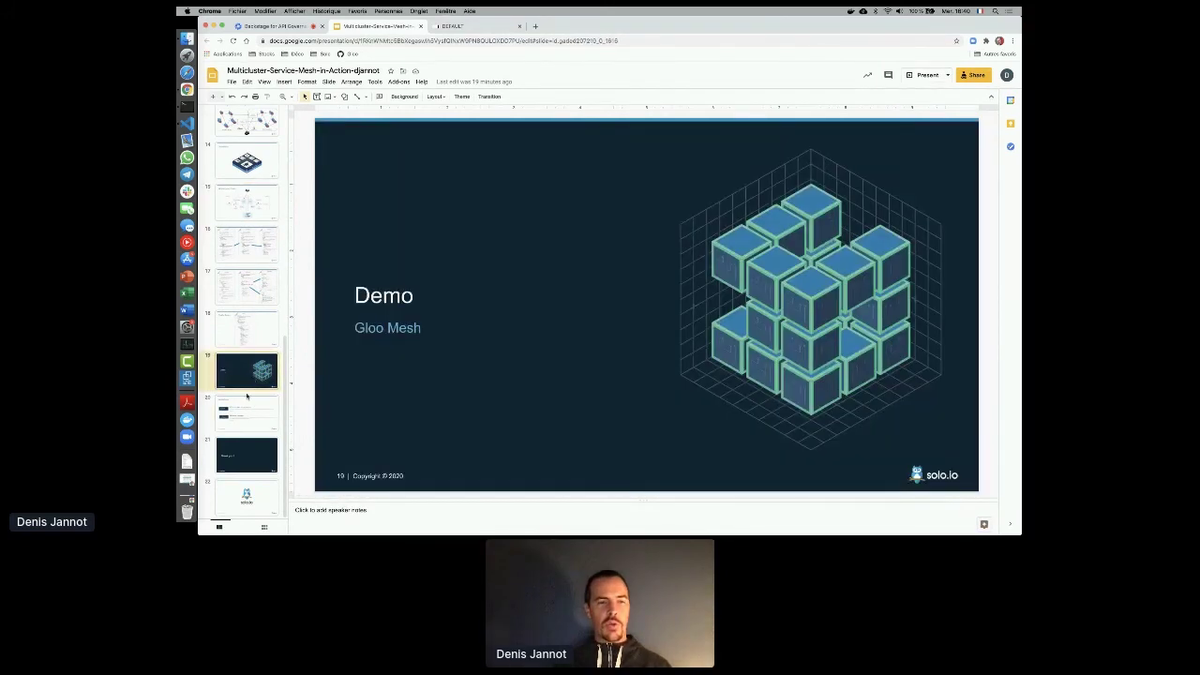
key(Down)
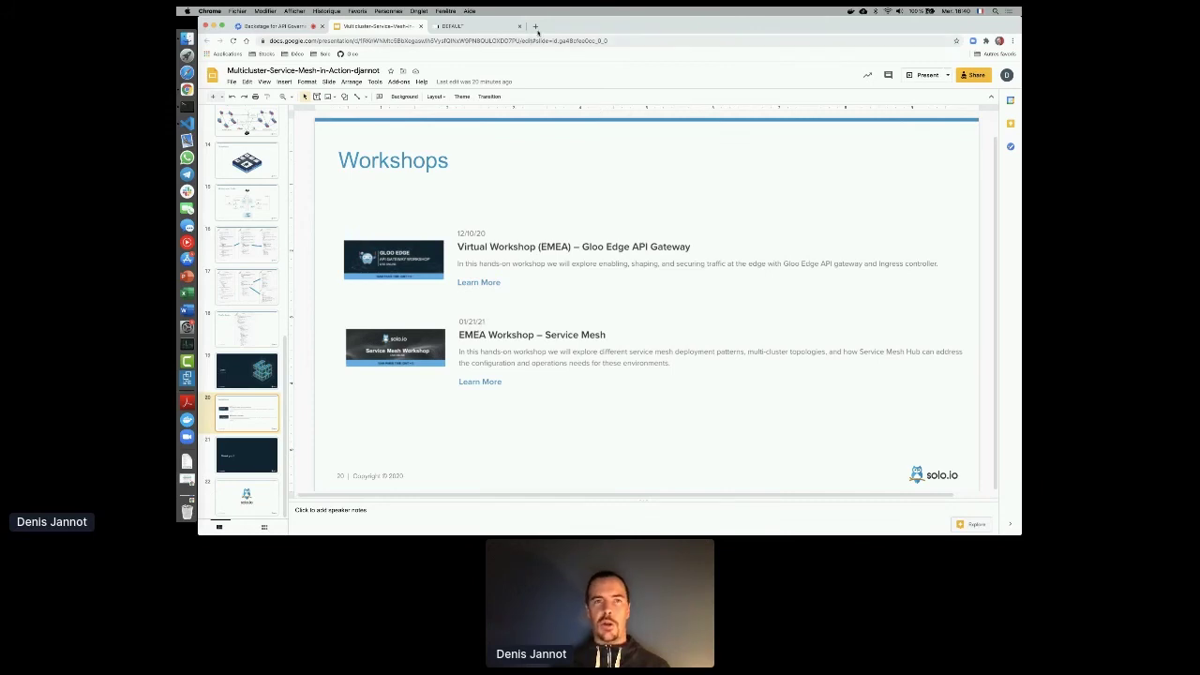
Load the solo.io blog in a new tab, then go to the Events & Webinars page
click(536, 25)
text(solo.io/blog/)
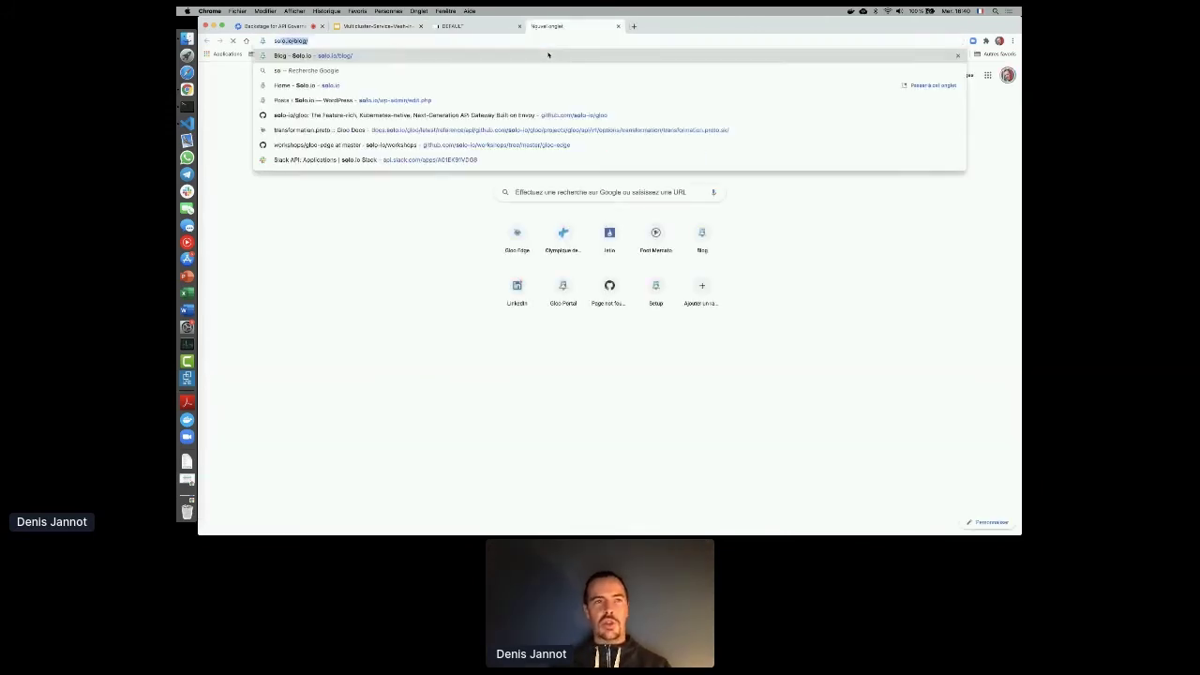
key(Return)
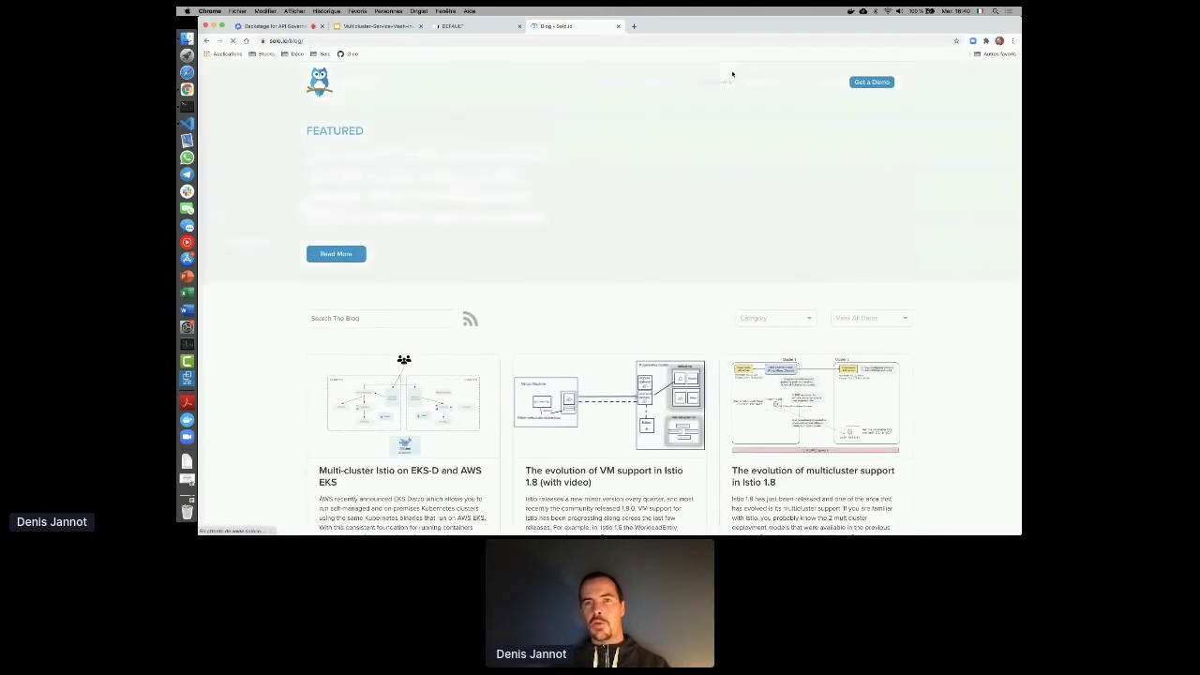
mouse_move(760, 84)
click(710, 143)
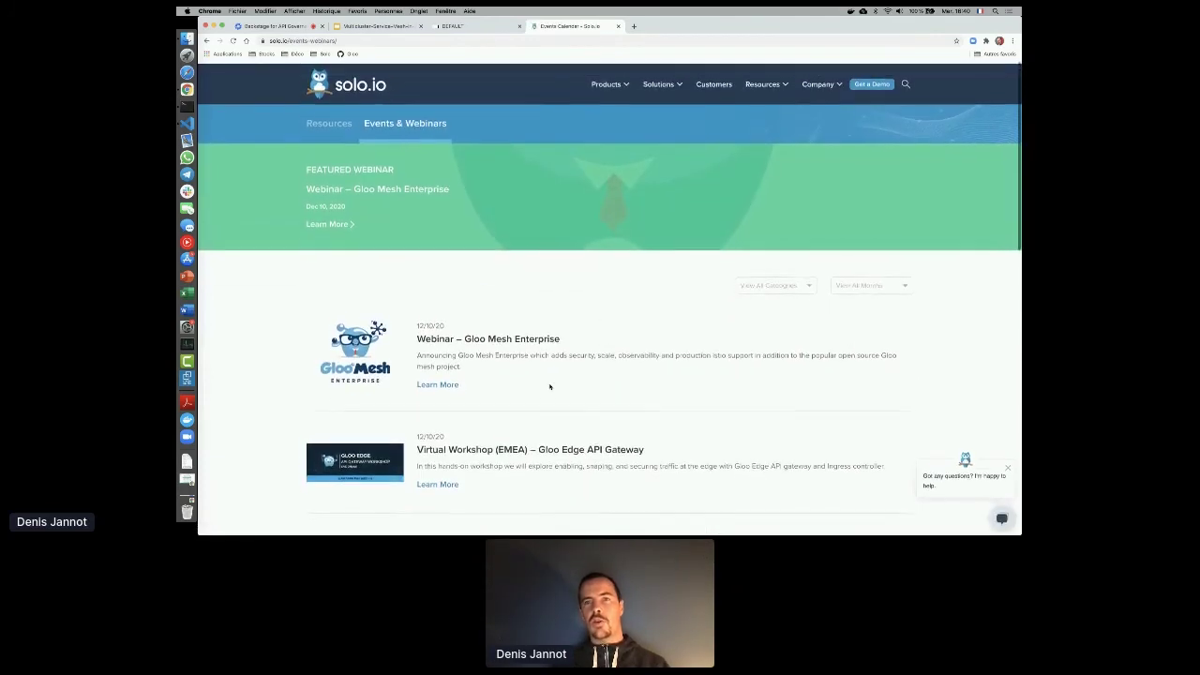
Return to the solo.io blog via Resources > Blog and scroll through the posts
mouse_move(772, 85)
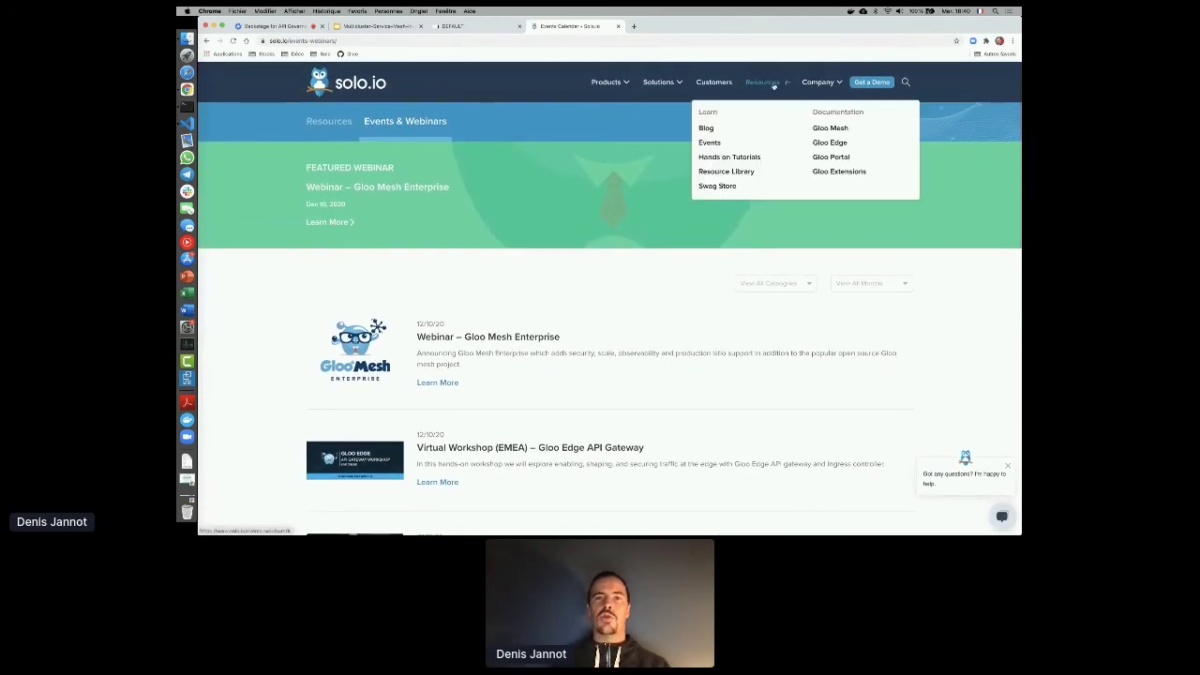
click(714, 128)
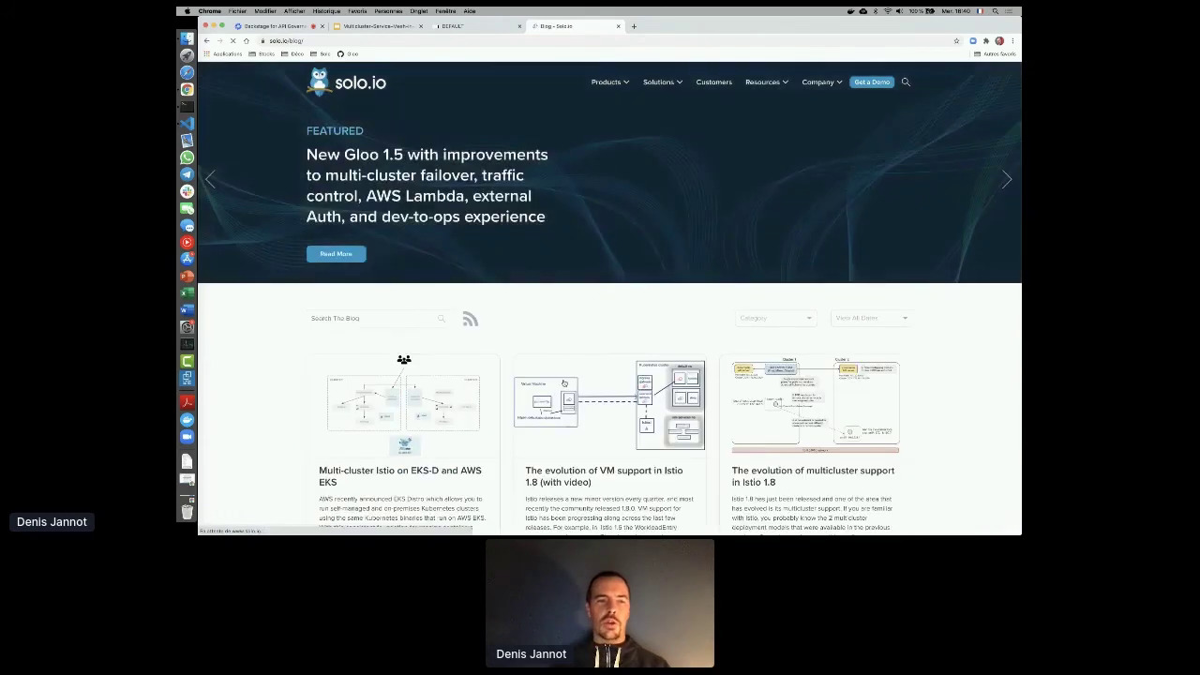
scroll(562, 382, down, 5)
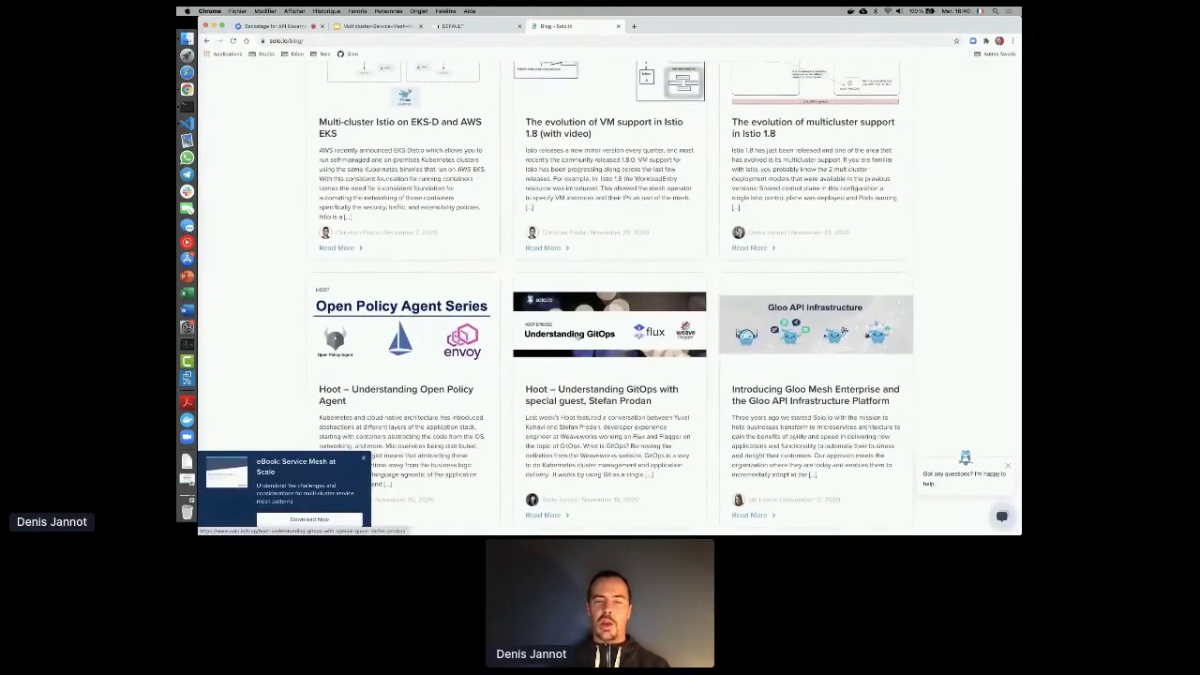
scroll(578, 258, up, 5)
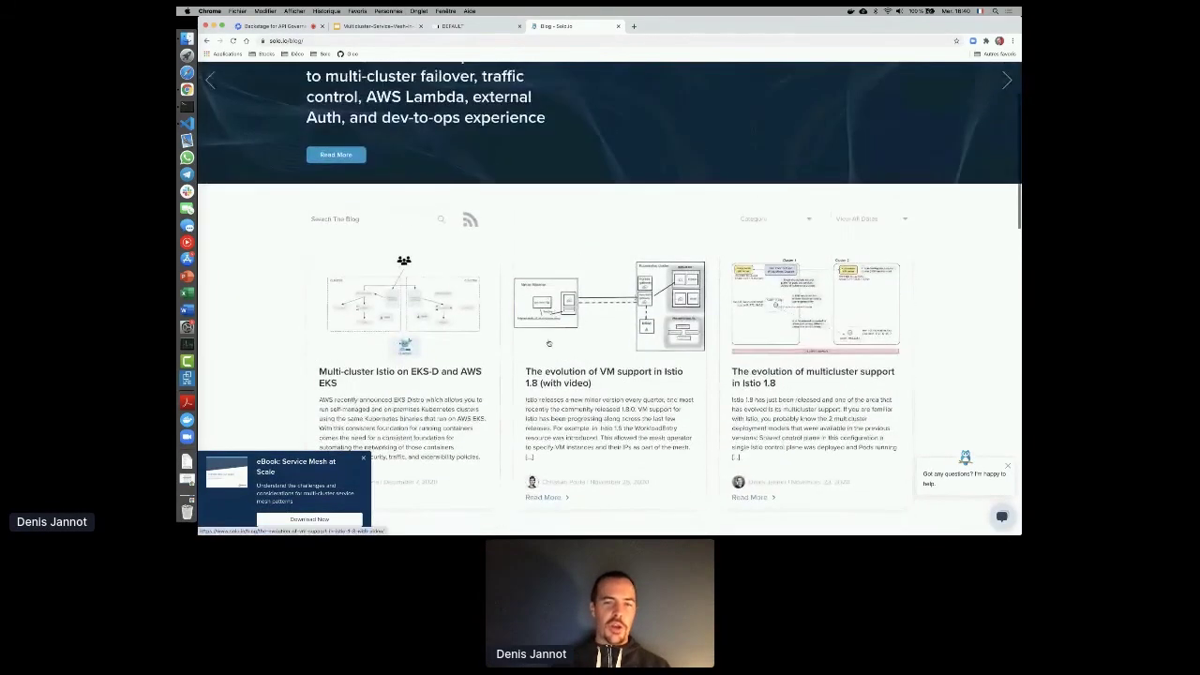
scroll(549, 343, down, 5)
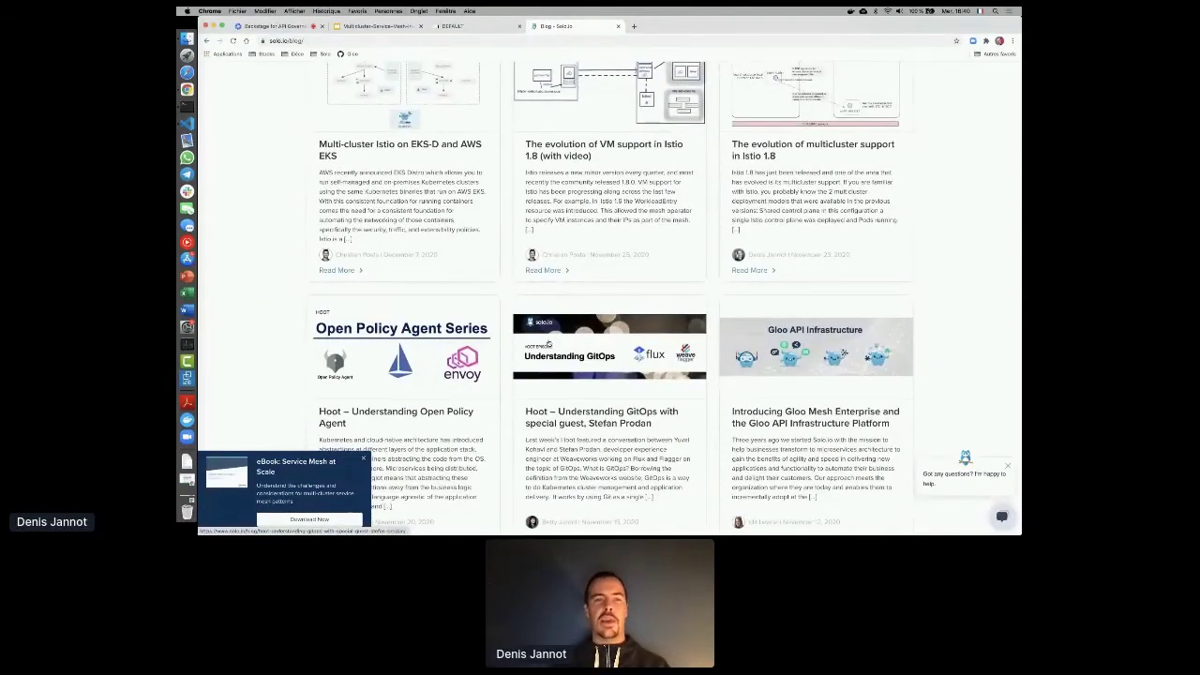
scroll(537, 388, down, 2)
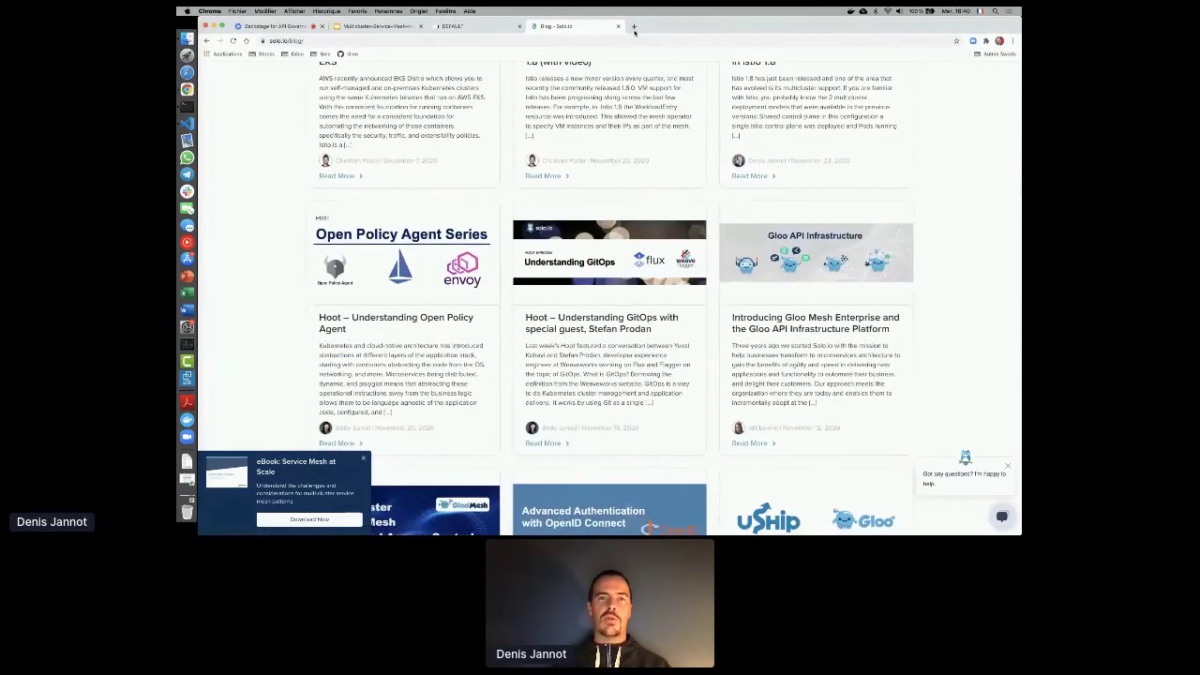
Load the solo.io YouTube channel's videos page in another new tab
click(633, 26)
text(youtube.com/c/soloio_inc/videos)
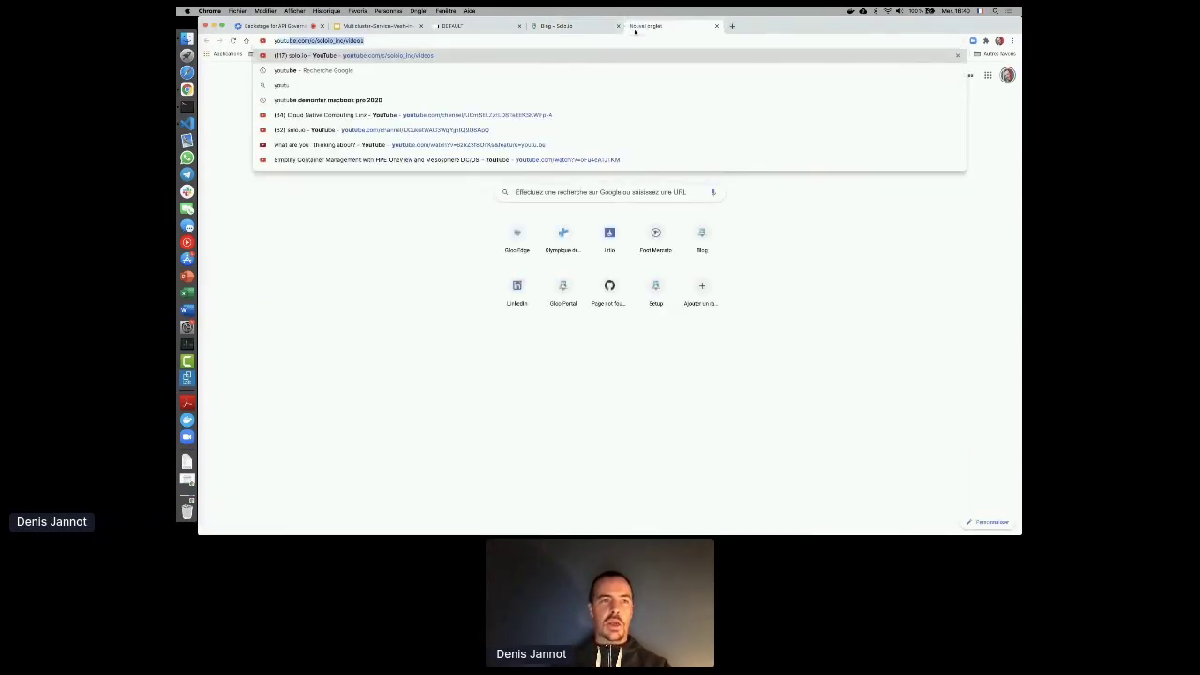
key(Return)
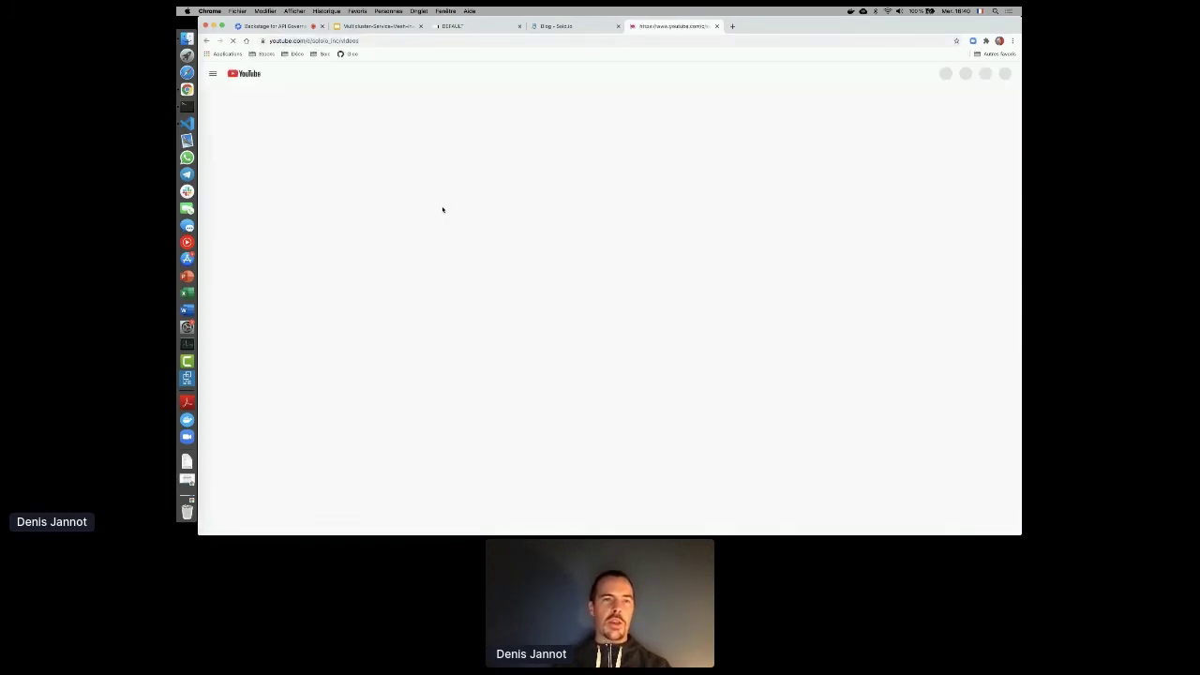